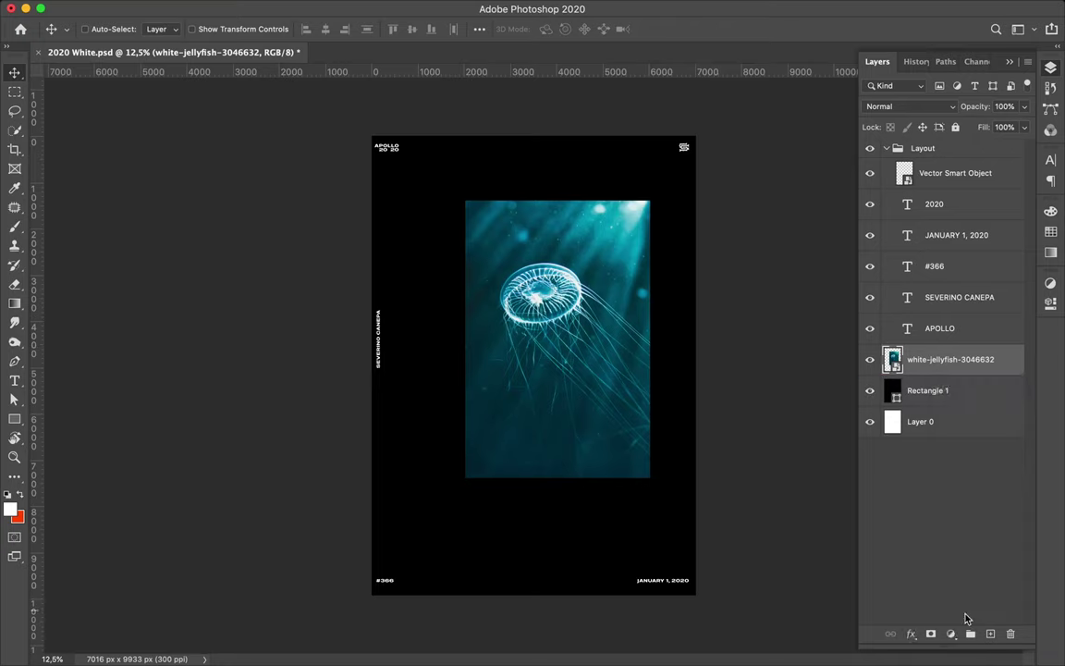
Step: Set the gradient map's left colour stop to a dark blue
click(922, 330)
click(168, 371)
double_click(167, 372)
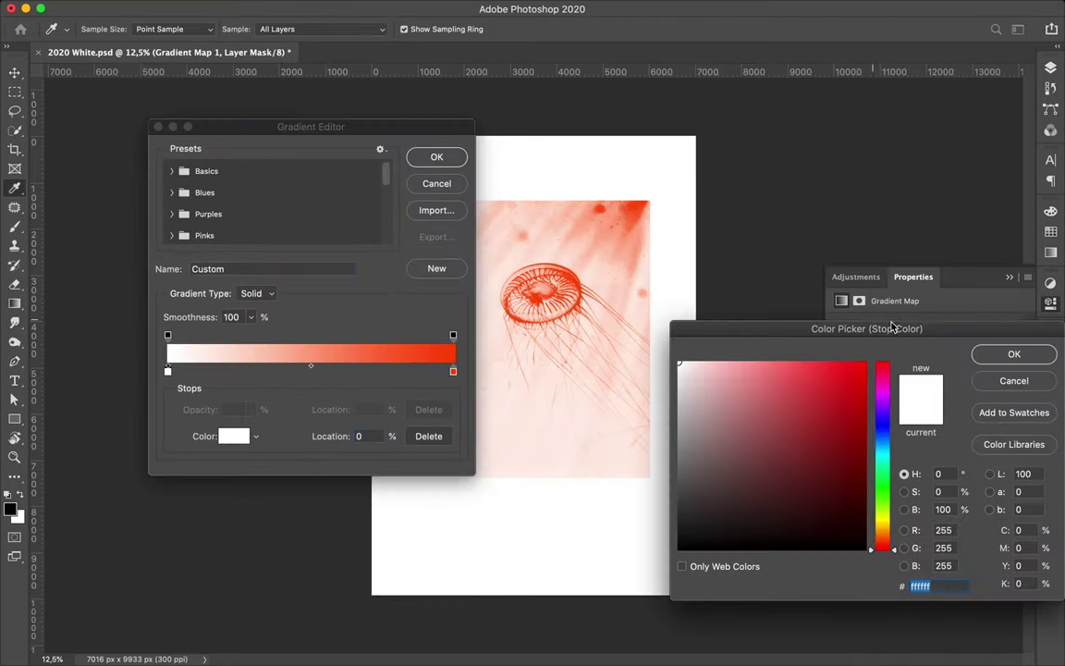
click(833, 438)
drag(883, 370, 893, 423)
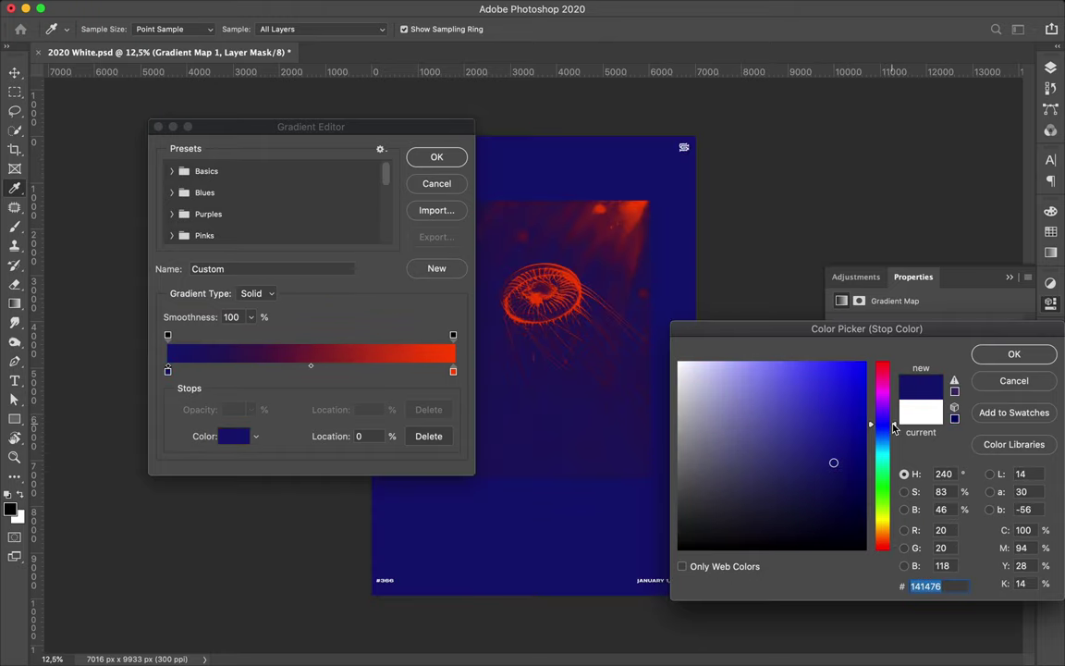
drag(803, 401, 767, 364)
key(Return)
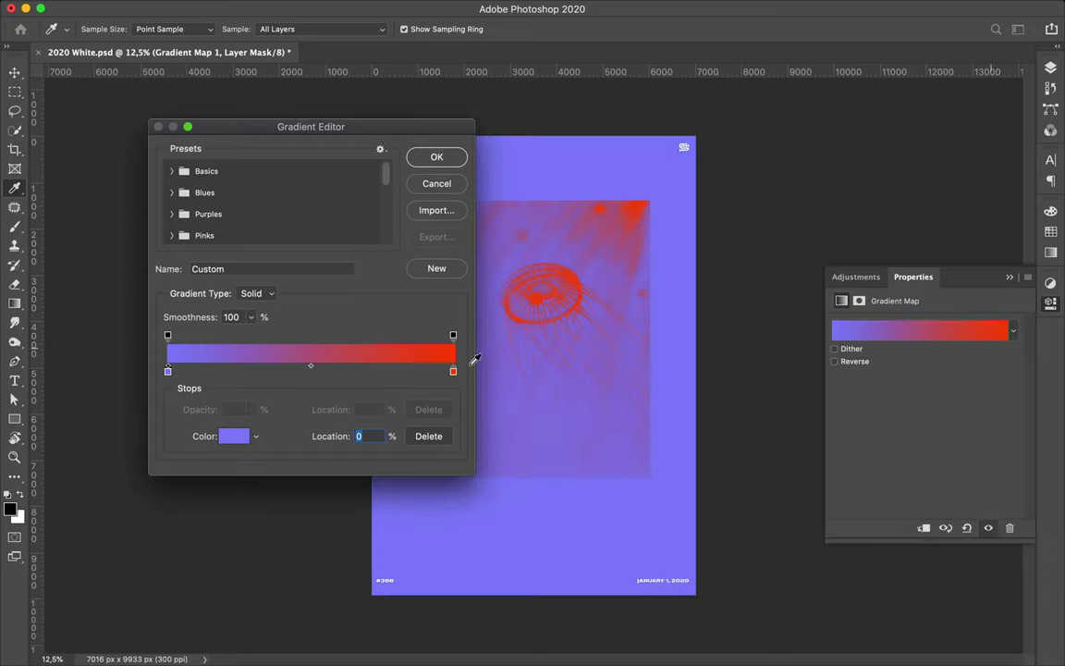
Step: Make the gradient's right stop bright #0dff0d green
double_click(453, 371)
drag(849, 474, 883, 487)
drag(837, 435, 856, 362)
click(1012, 355)
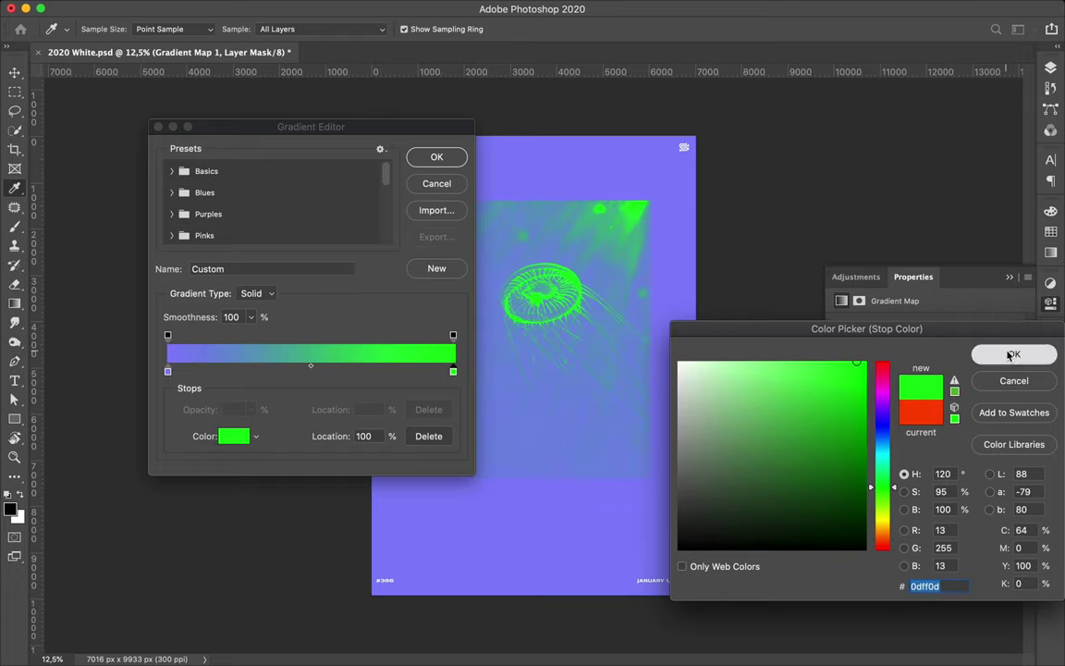
Step: Readjust the left stop to deep blue and close the Gradient Editor
double_click(168, 371)
click(883, 429)
mouse_move(833, 409)
mouse_down()
mouse_move(810, 383)
mouse_move(832, 437)
mouse_up()
click(1014, 354)
key(Return)
Step: Move the jellyfish photo and scale it to 120% width and height
key(v)
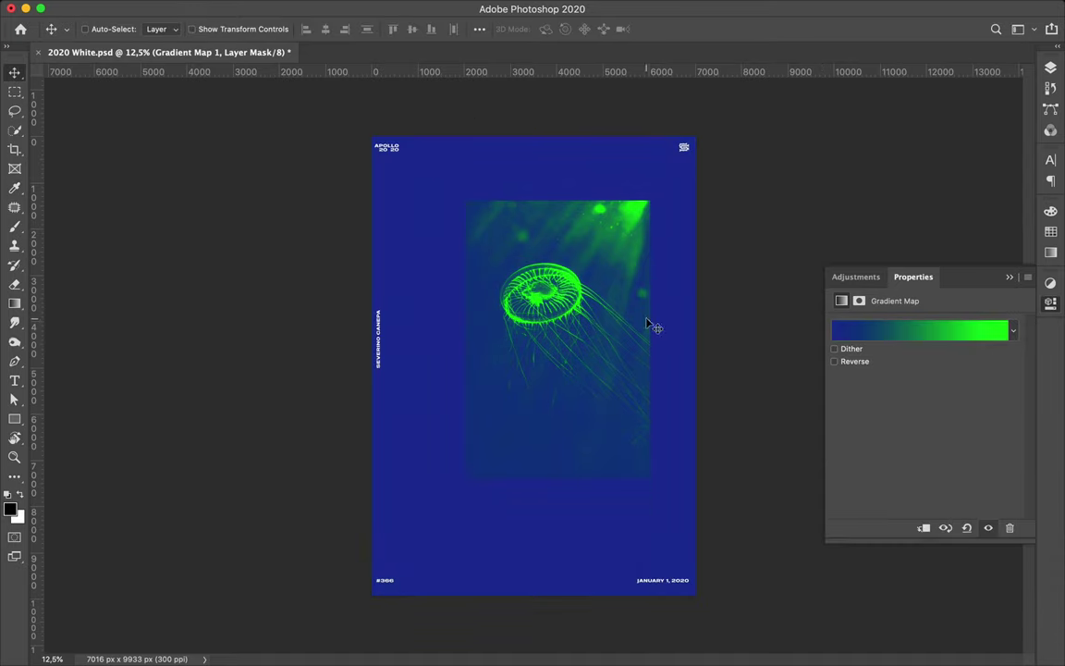
mouse_move(629, 344)
mouse_down()
mouse_move(546, 381)
mouse_move(584, 356)
mouse_up()
key(ctrl+t)
click(291, 29)
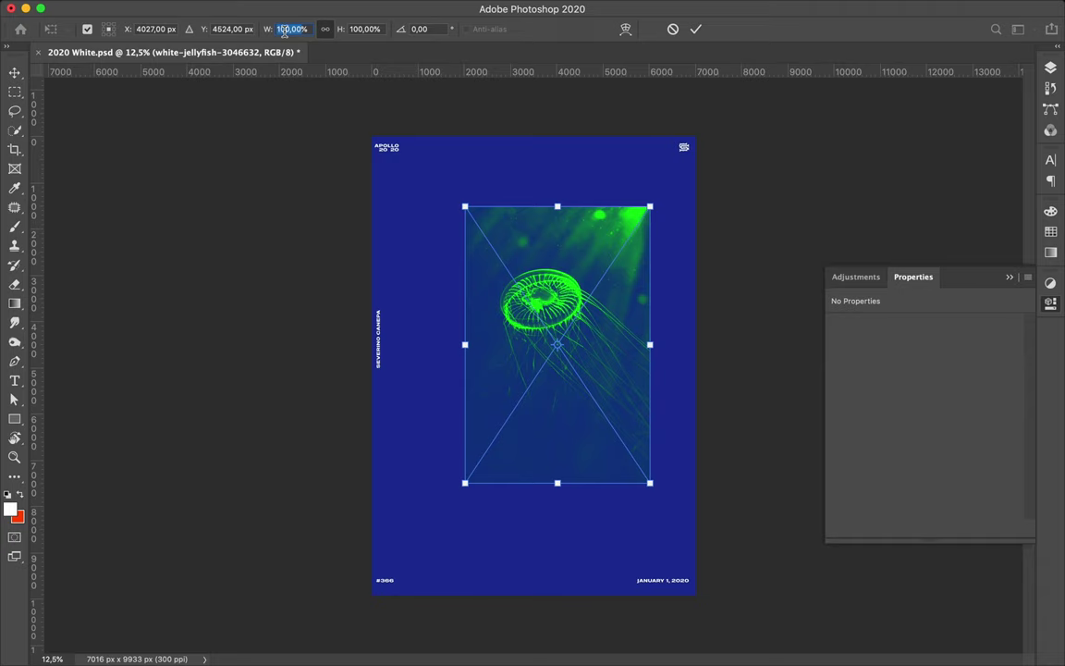
text(120)
key(Return)
key(Return)
scroll(566, 272, up, 5)
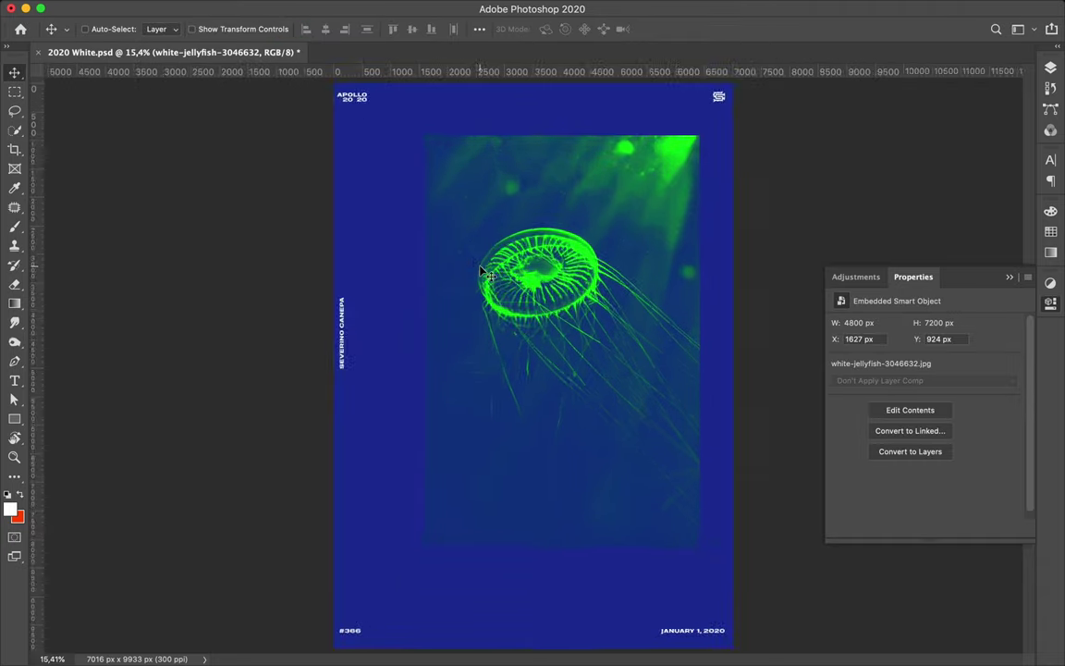
scroll(566, 272, down, 5)
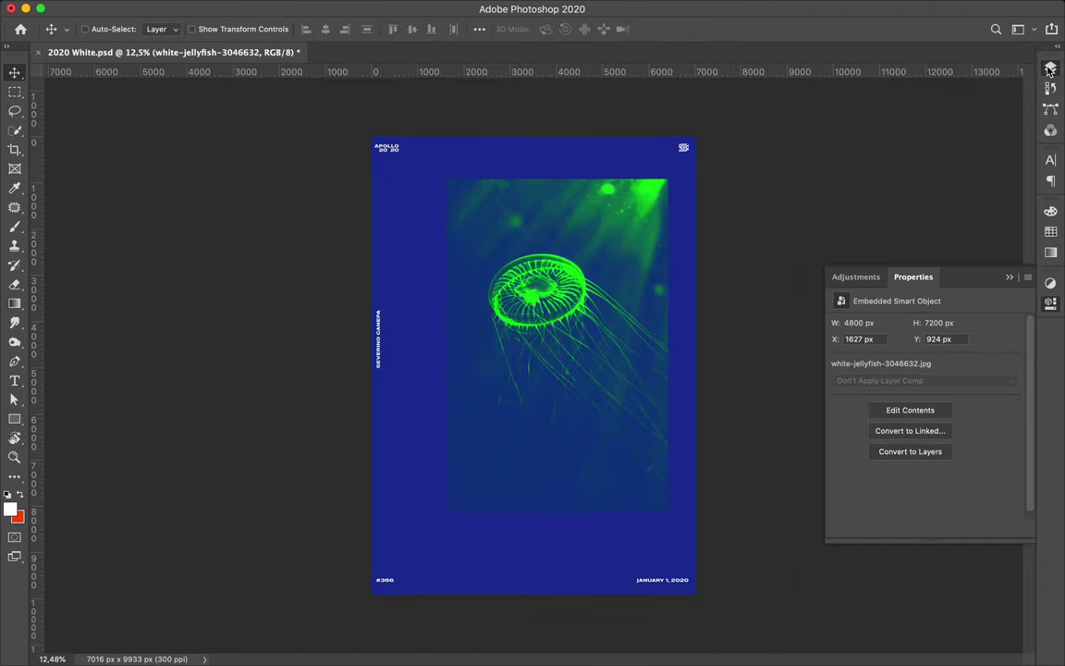
Step: Show the Layers panel and start a new text line on the poster
key(F7)
key(t)
click(491, 341)
Step: Create the first word lines and duplicate them into LIGHT, GREEN and JELLY-
text(JELLY)
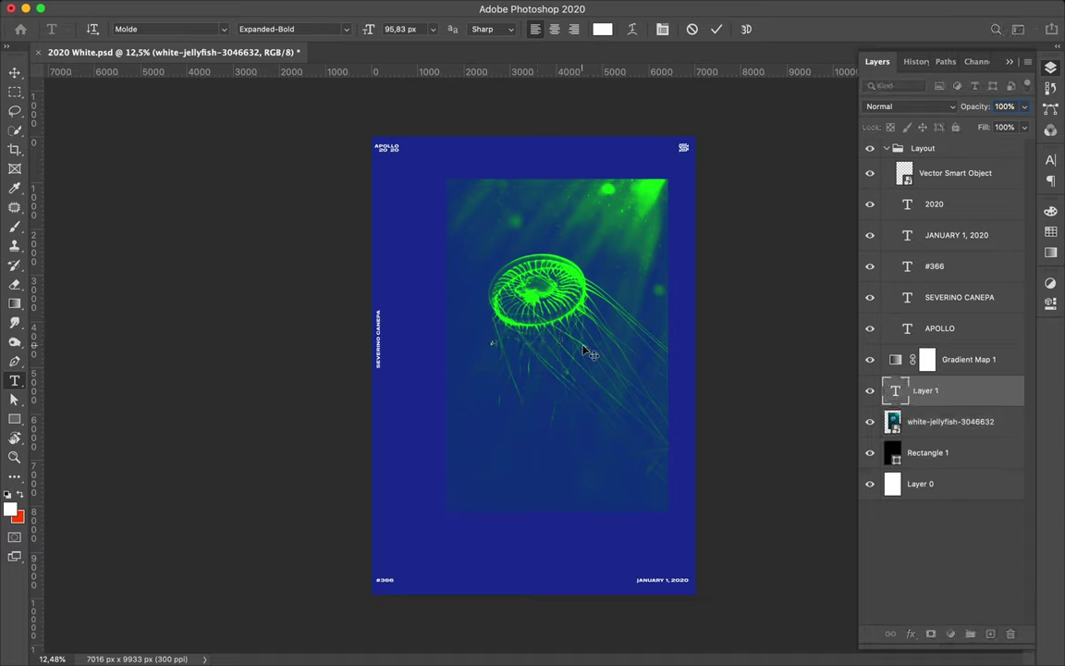
key(ctrl+Return)
drag(506, 340, 516, 383)
key(ctrl+Return)
double_click(515, 384)
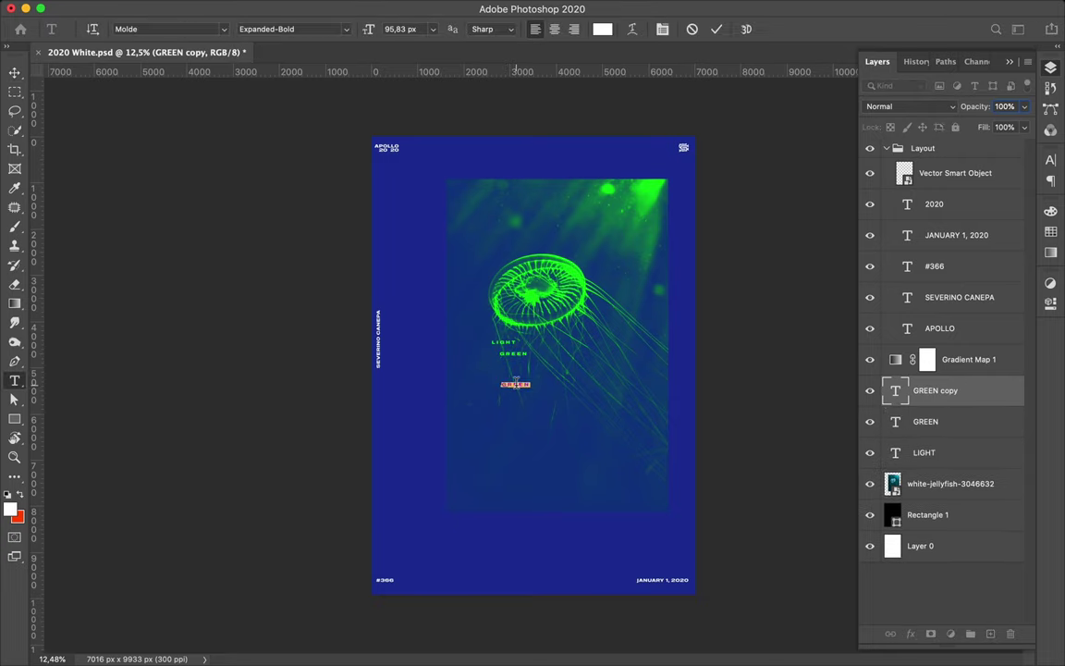
text(JELLY-)
key(ctrl+Return)
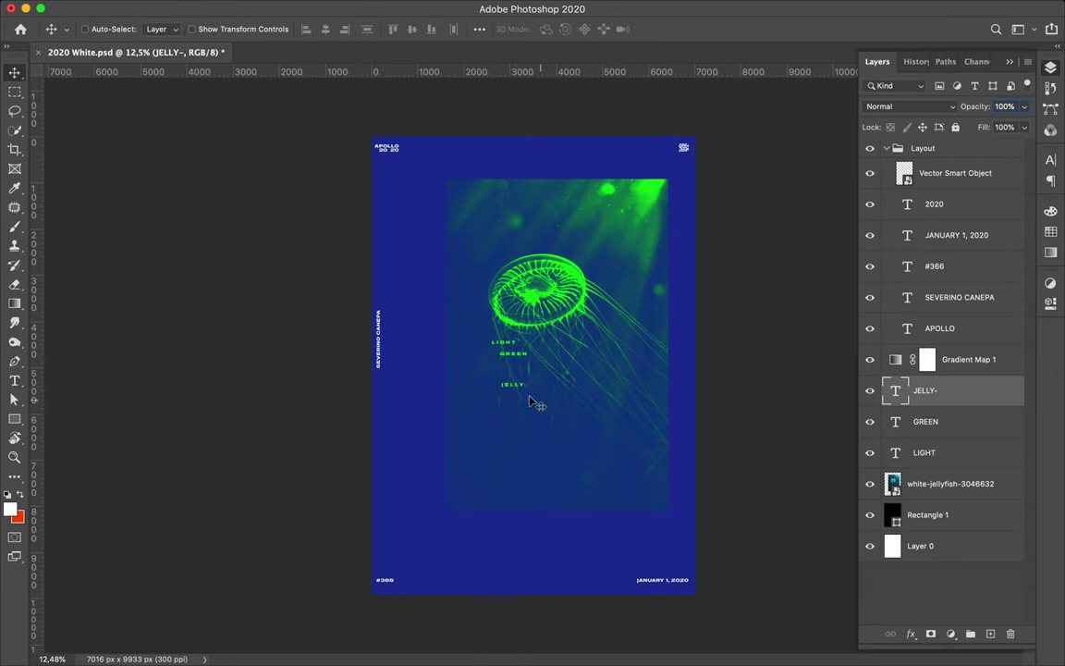
Step: Duplicate JELLY- below itself and retype the copy as FISH
drag(517, 397, 518, 410)
double_click(516, 396)
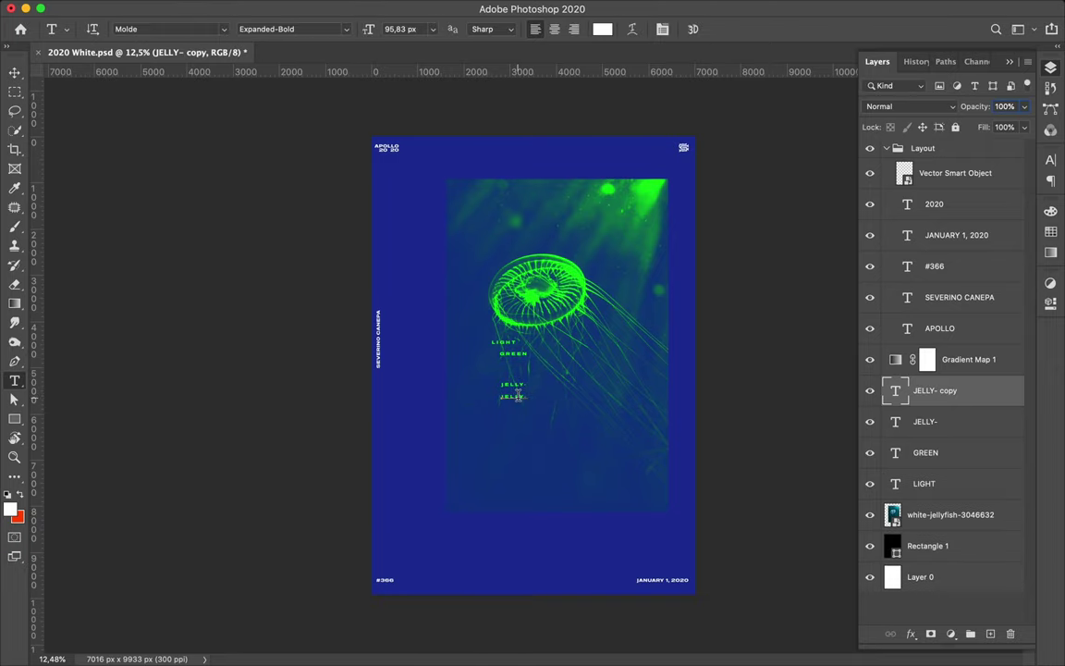
double_click(518, 396)
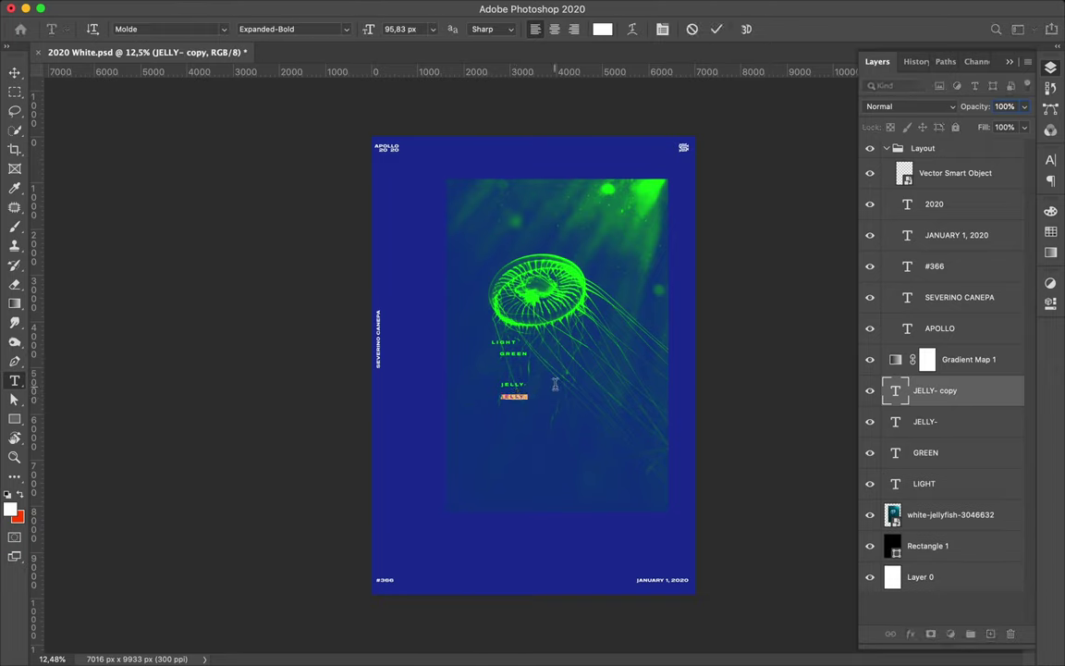
key(Right)
text(FISH)
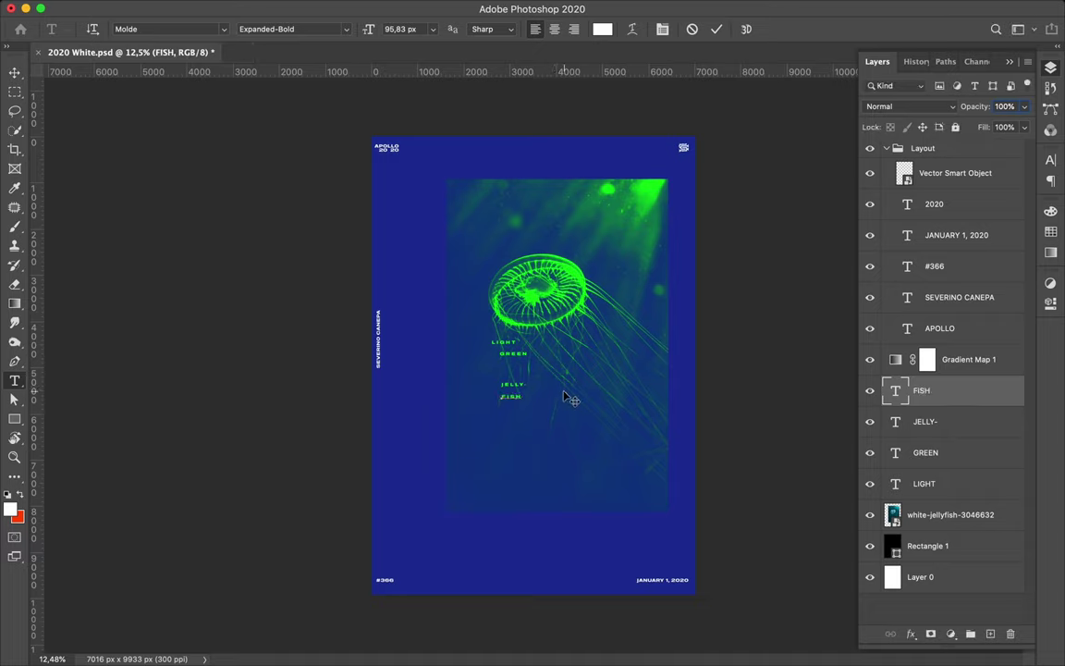
key(Escape)
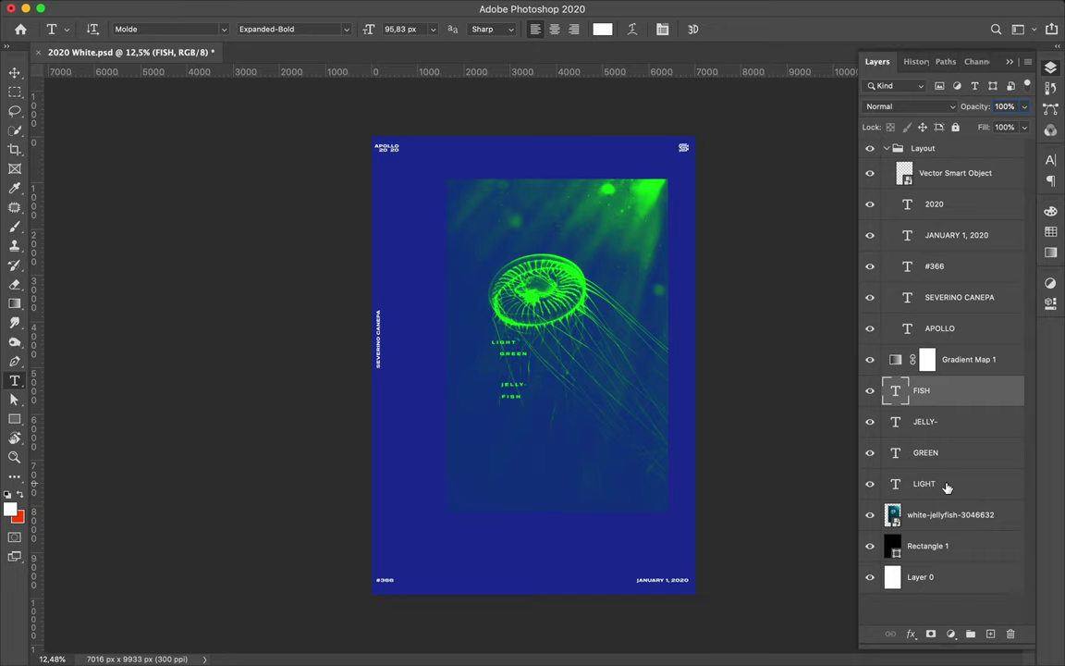
shift+click(945, 485)
Step: Scale the four word layers up about 714% and shift them left
key(ctrl+t)
drag(524, 369, 735, 369)
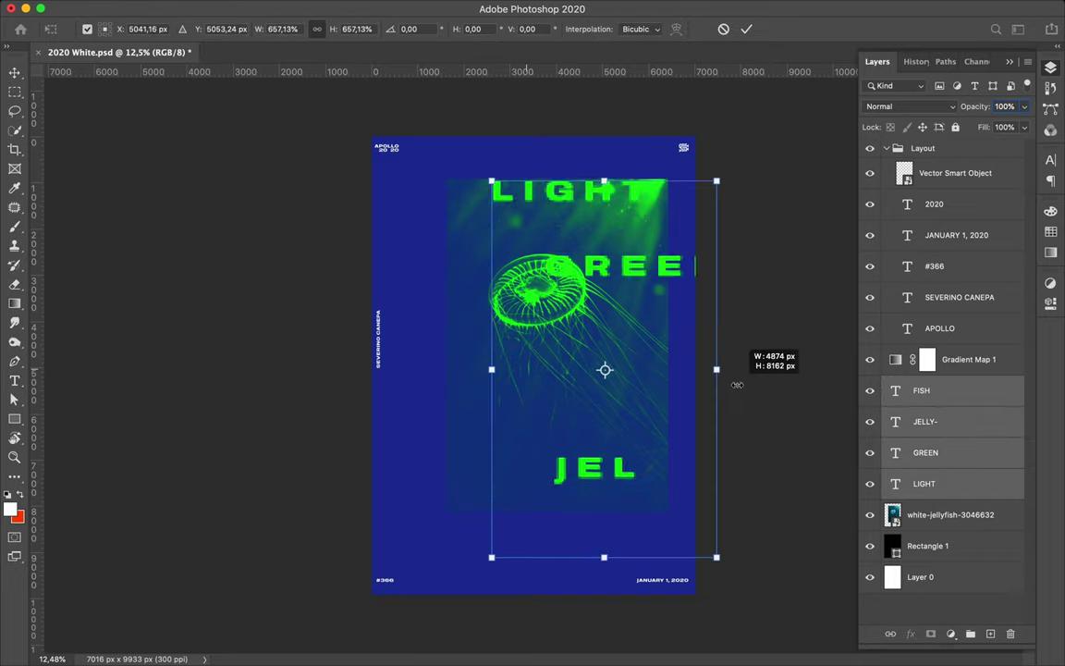
drag(662, 265, 565, 279)
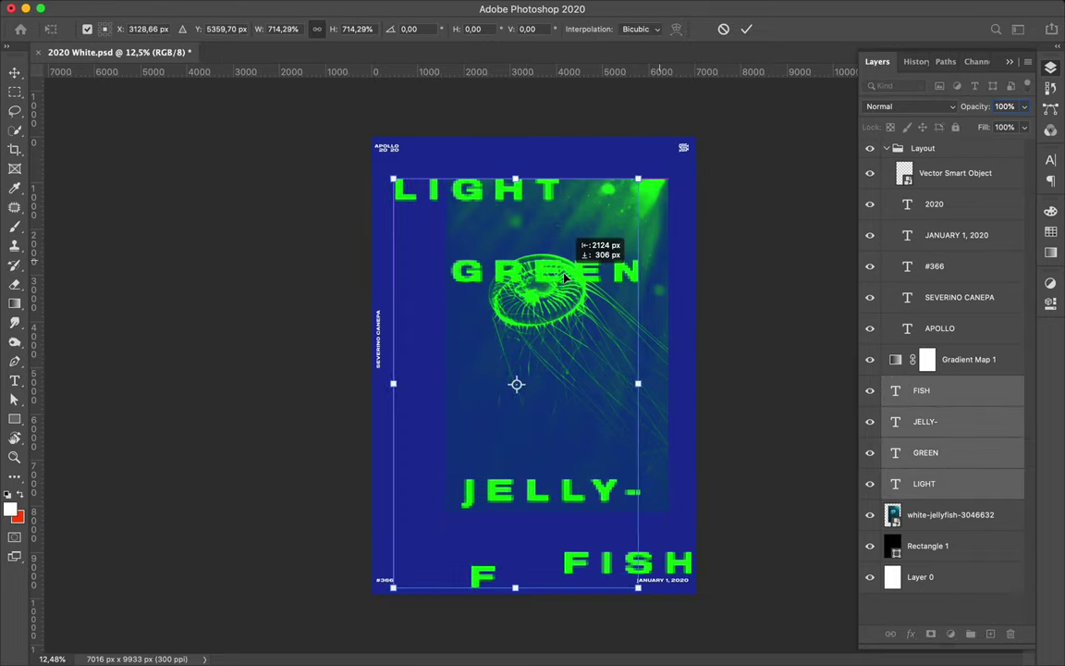
key(Return)
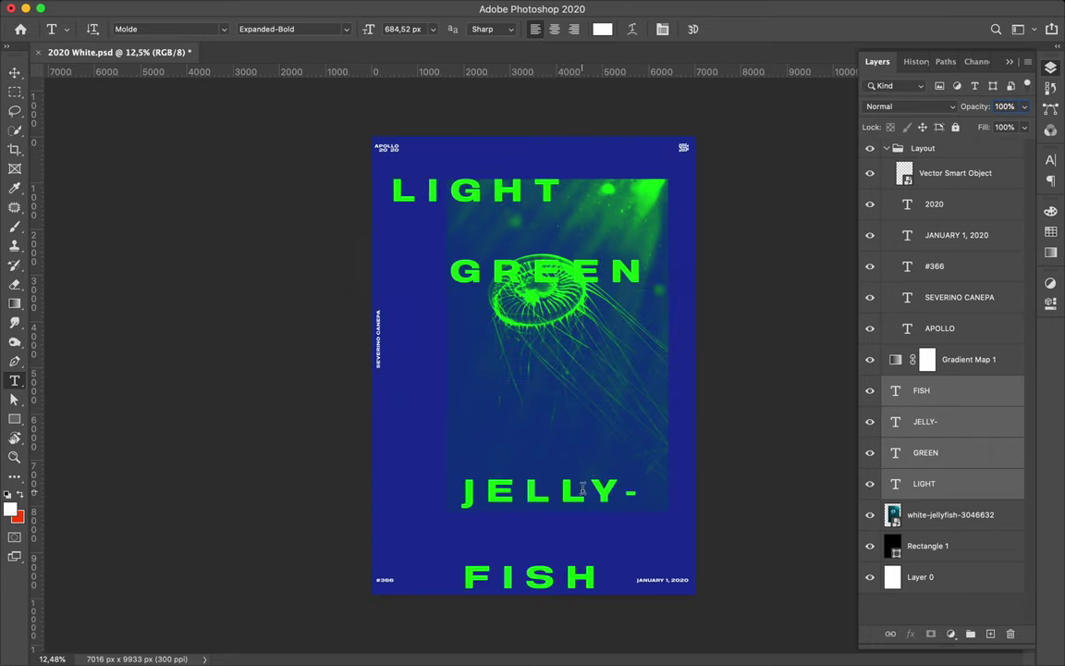
key(v)
click(500, 513)
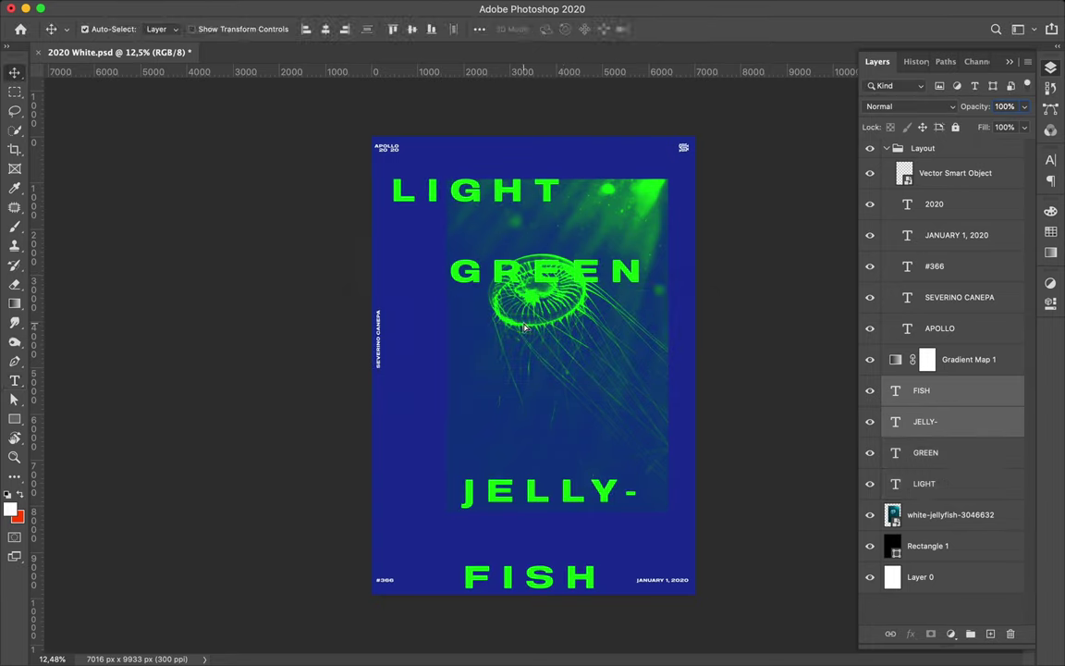
Step: Reposition JELLY- and FISH, undo a stray move, and tuck GREEN under LIGHT
drag(555, 578, 525, 410)
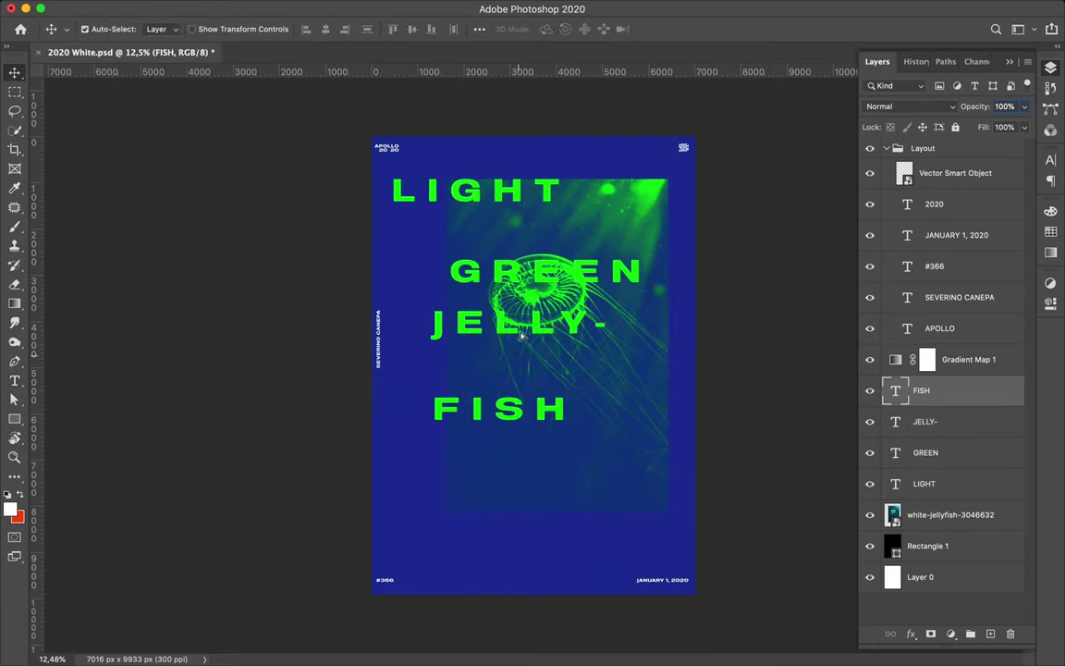
drag(521, 337, 508, 322)
shift+click(517, 324)
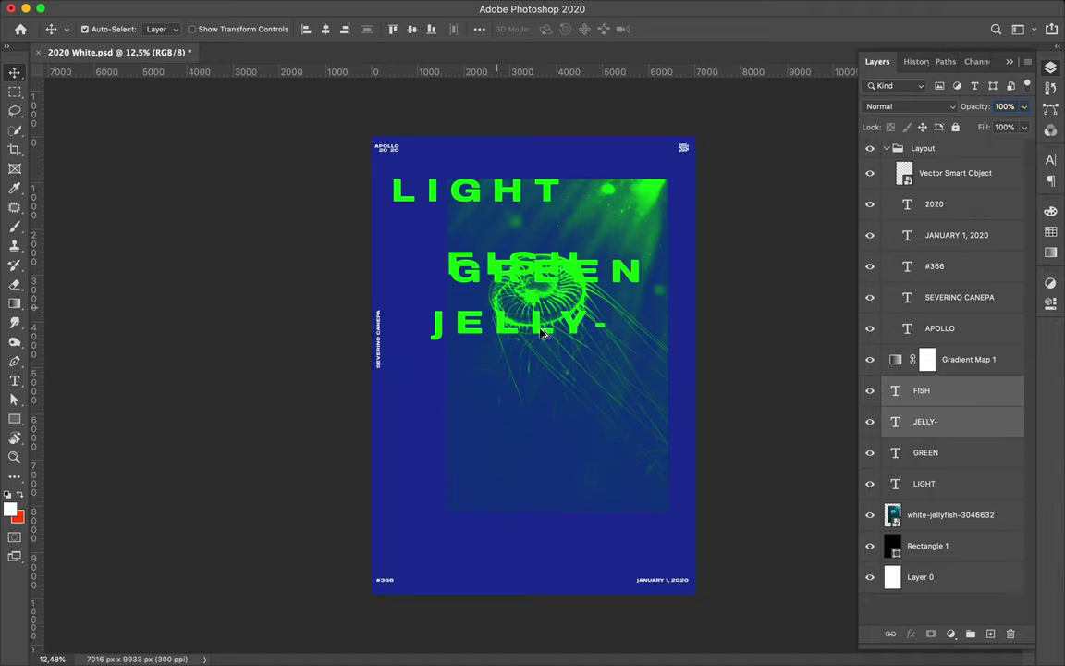
shift+click(555, 389)
drag(555, 388, 619, 308)
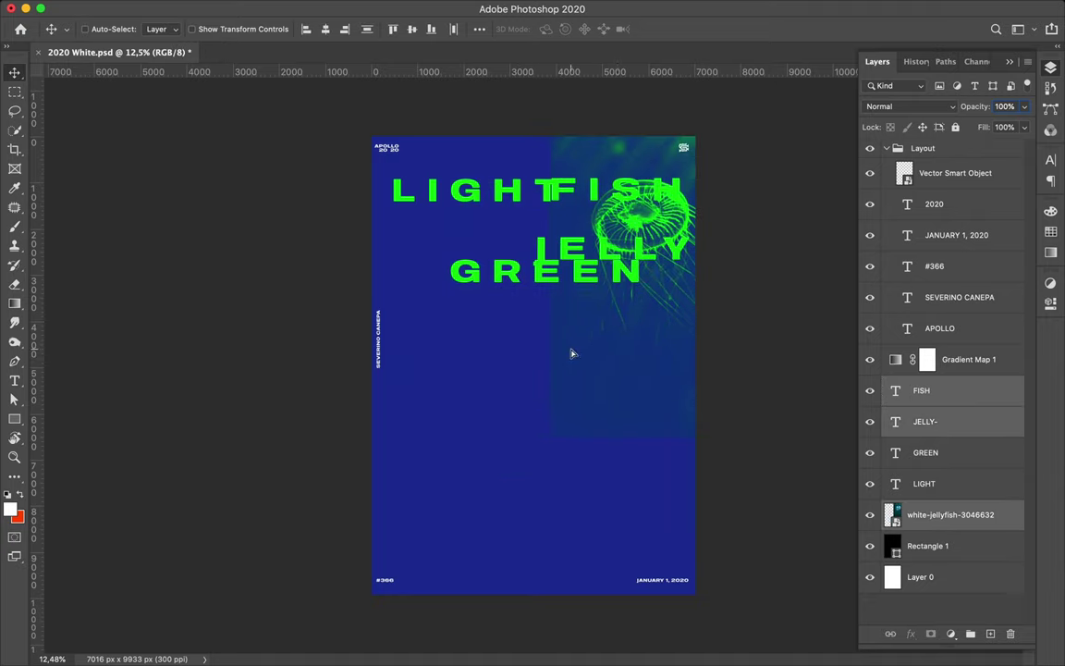
key(ctrl+z)
drag(600, 263, 529, 213)
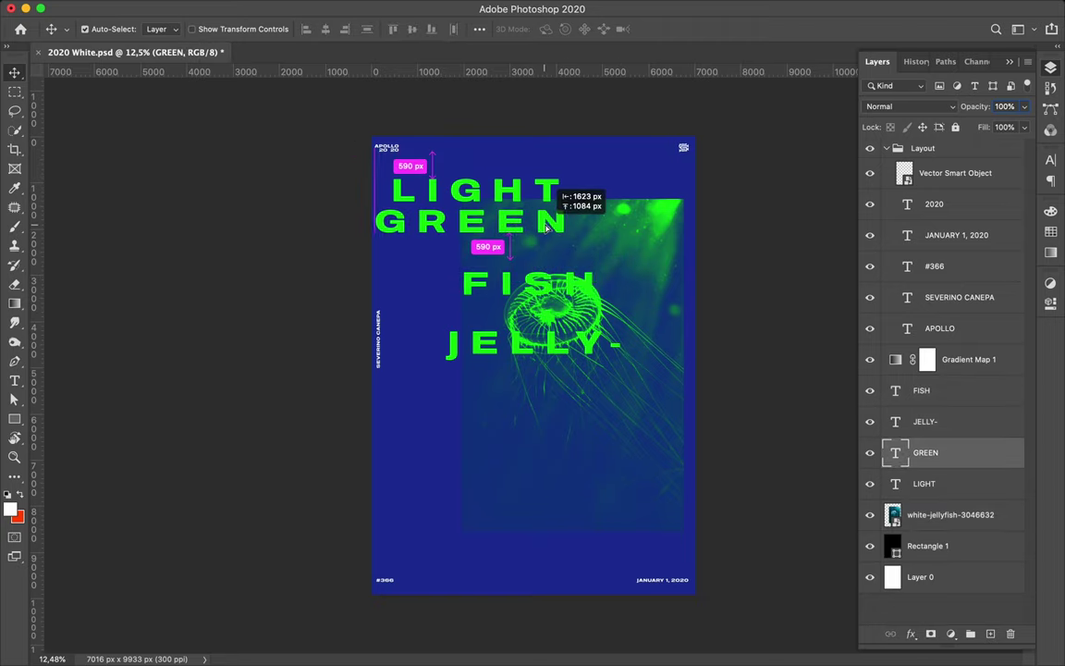
Step: Enlarge all four words about 154% and save the poster
ctrl+click(924, 484)
ctrl+click(922, 390)
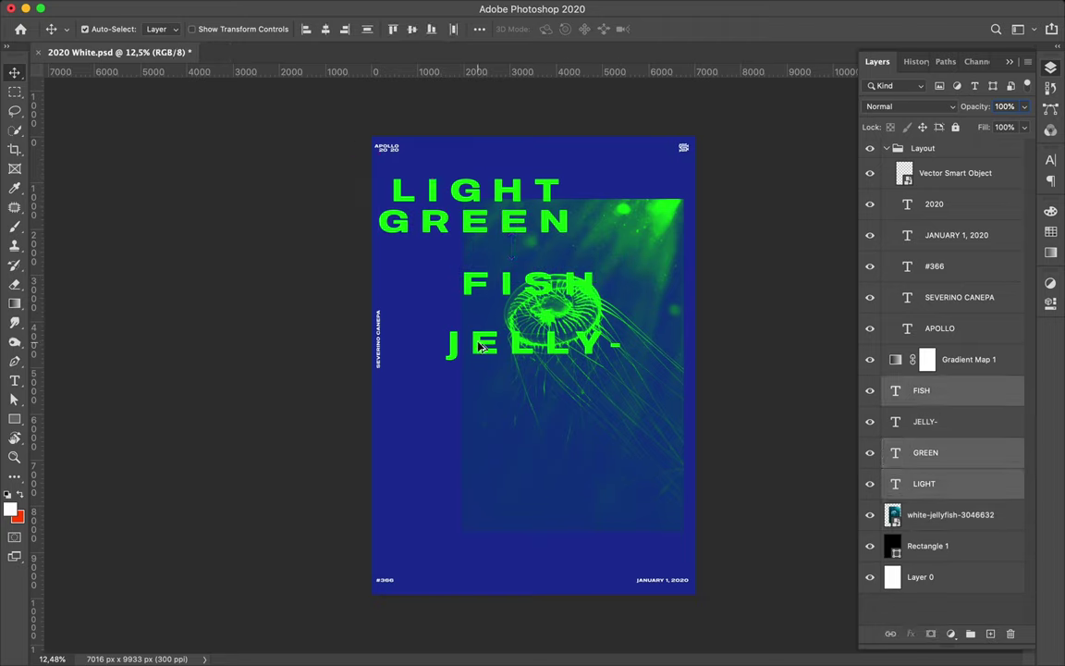
ctrl+click(925, 422)
key(ctrl+t)
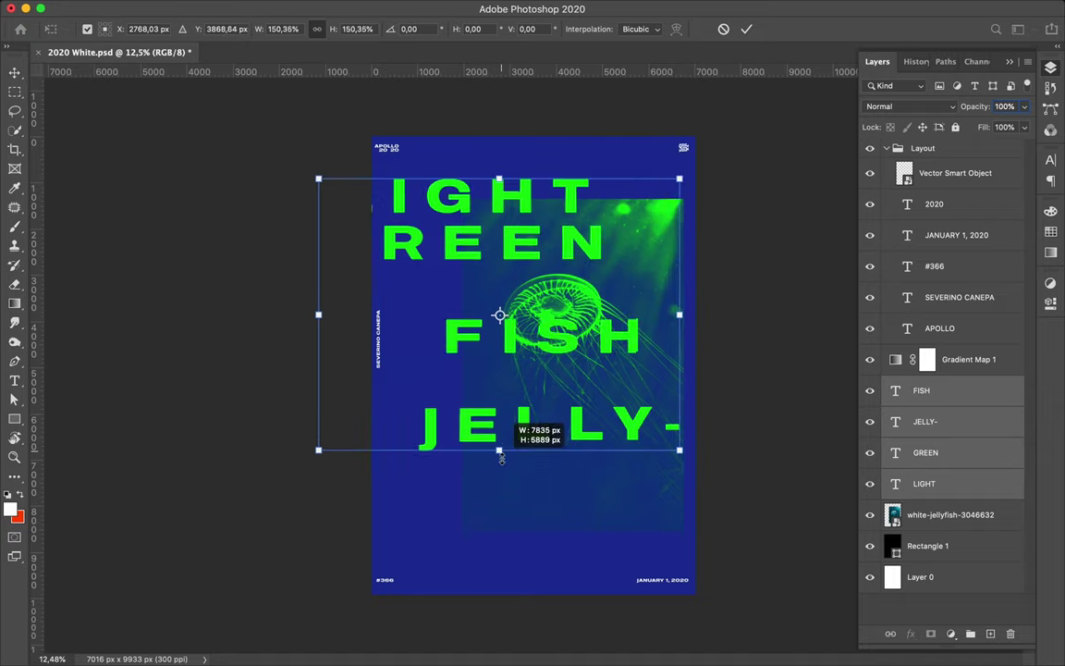
drag(499, 360, 499, 456)
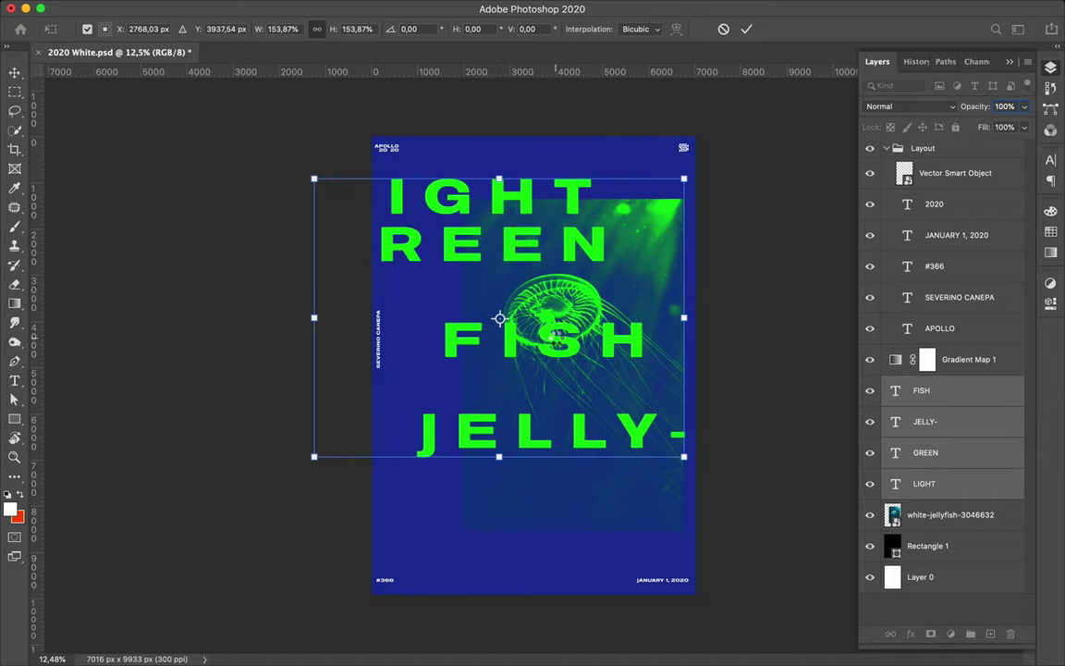
key(Return)
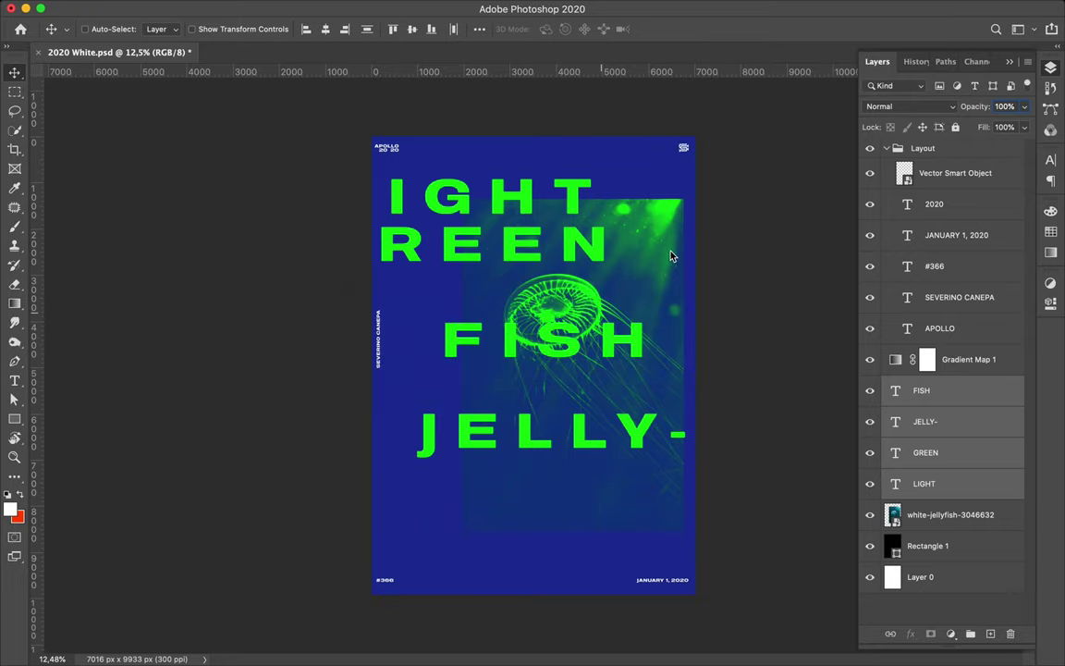
key(super+s)
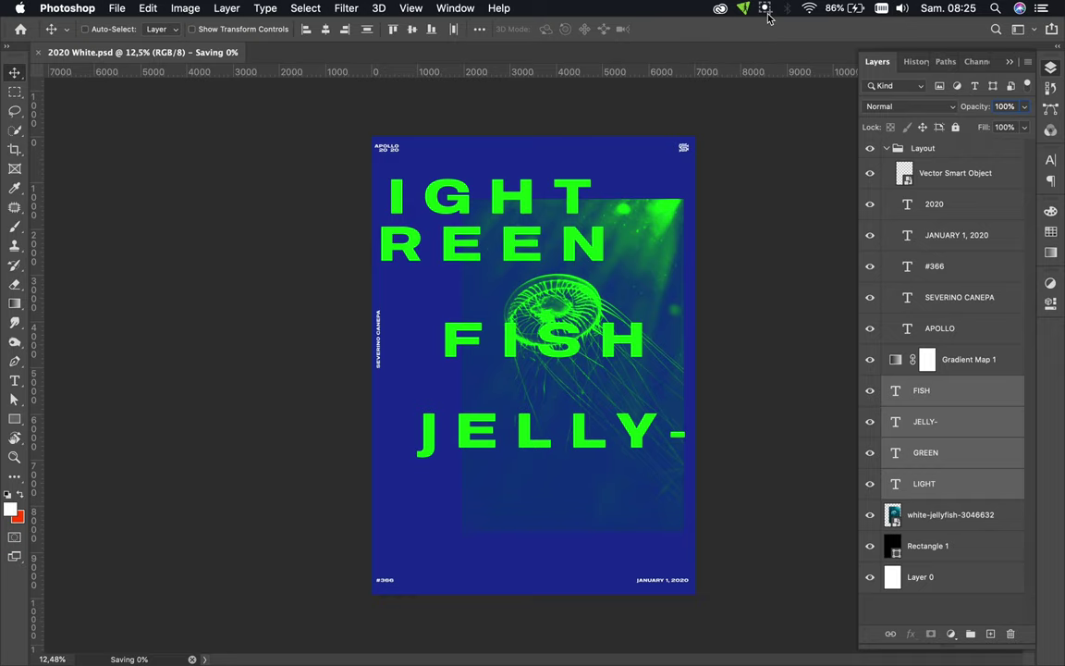
Step: Enlarge the text block further and reset JELLY- tracking from -40 to 0
click(766, 9)
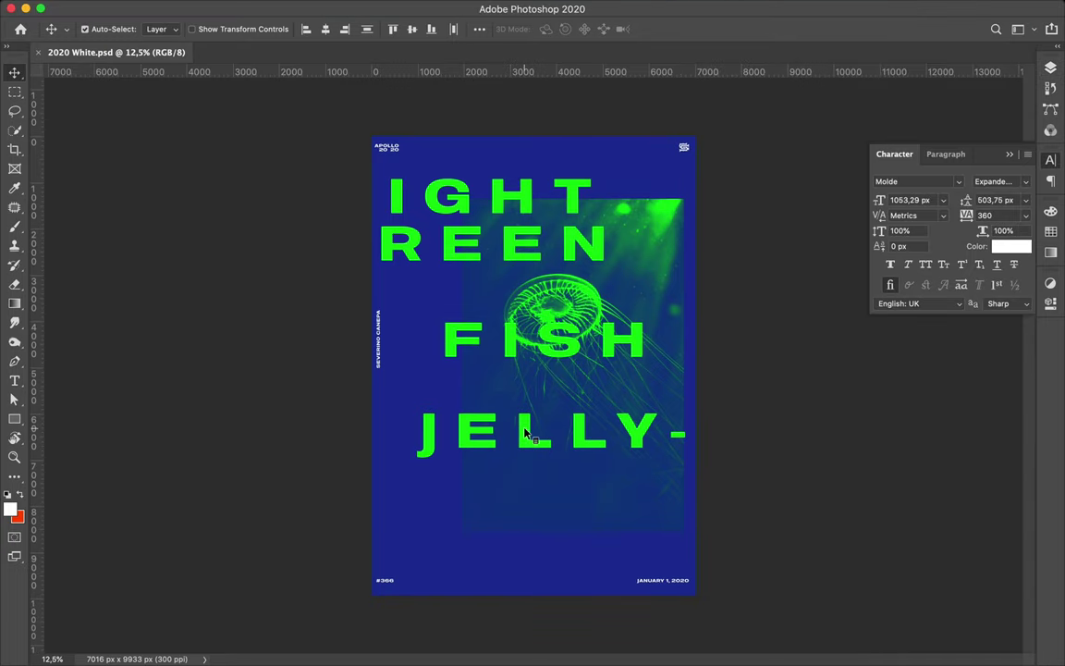
key(super+t)
drag(501, 451, 499, 520)
key(Return)
double_click(1006, 215)
text(-40)
key(Return)
text(0)
key(Return)
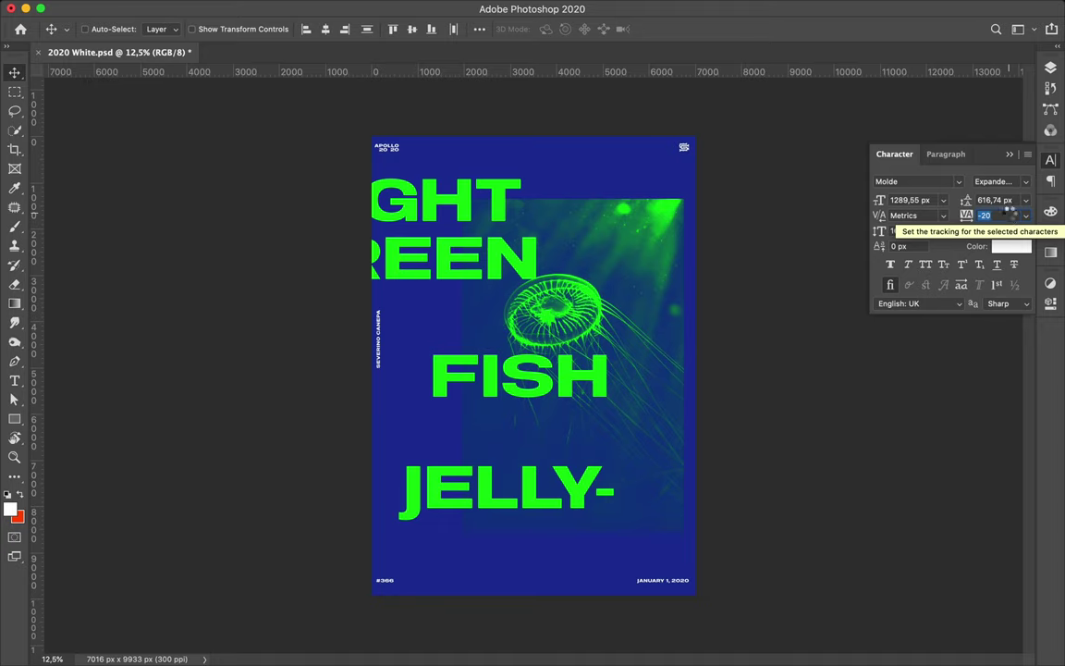
Step: Stack JELLY- over FISH at the lower right and nudge the jellyfish photo down
mouse_move(425, 203)
mouse_down()
mouse_move(561, 191)
mouse_move(490, 209)
mouse_move(513, 252)
mouse_up()
drag(554, 375, 407, 485)
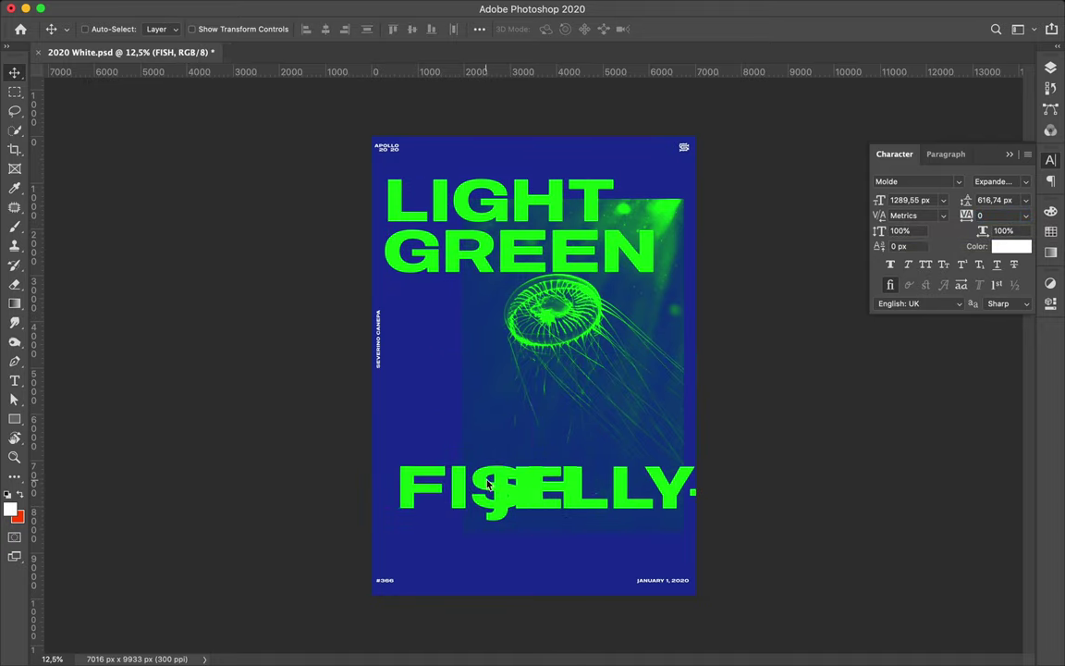
drag(625, 502, 581, 475)
double_click(554, 490)
key(Escape)
mouse_move(538, 507)
mouse_down()
mouse_move(630, 542)
mouse_move(636, 535)
mouse_up()
drag(612, 323, 612, 356)
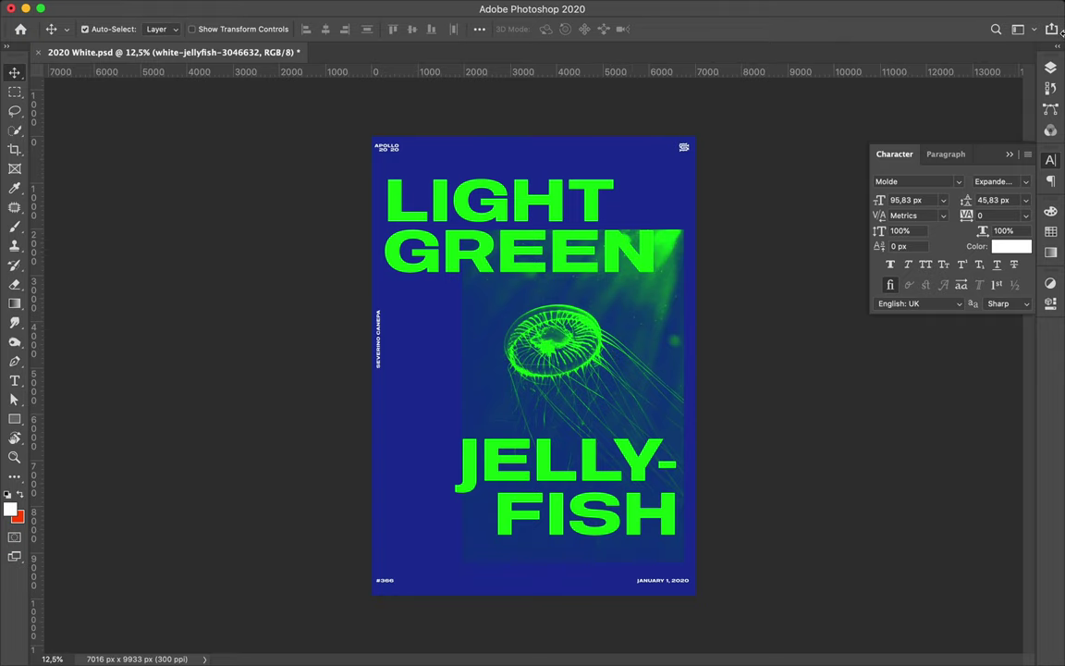
click(1050, 67)
click(928, 546)
Step: Give Rectangle 1 a gradient fill and save the document
key(a)
click(220, 29)
click(186, 57)
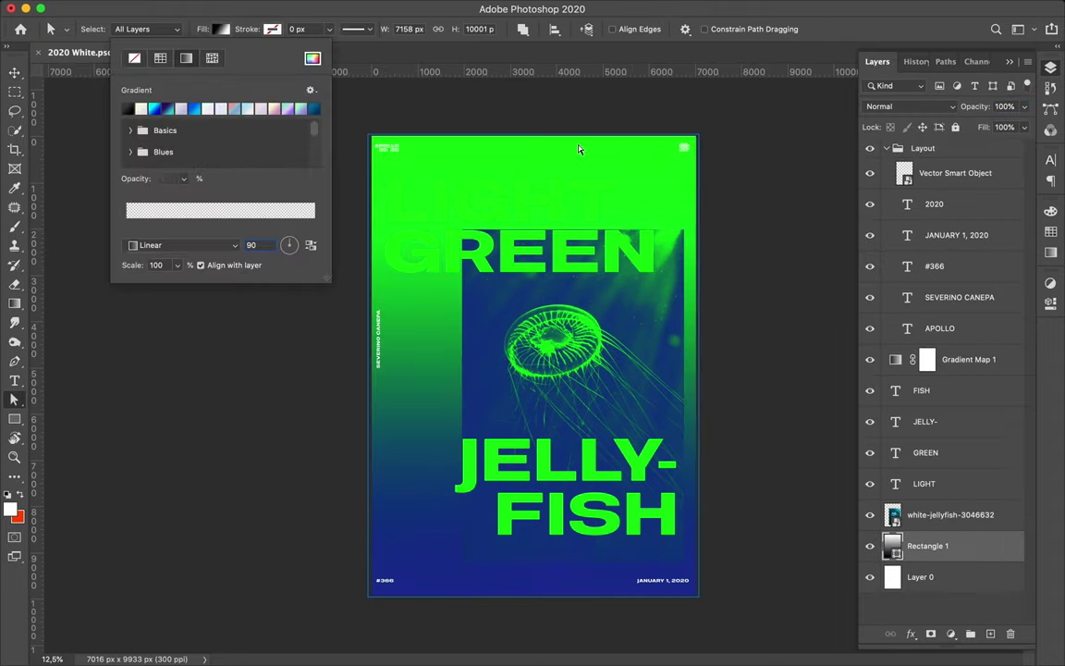
key(Escape)
key(v)
ctrl+click(555, 215)
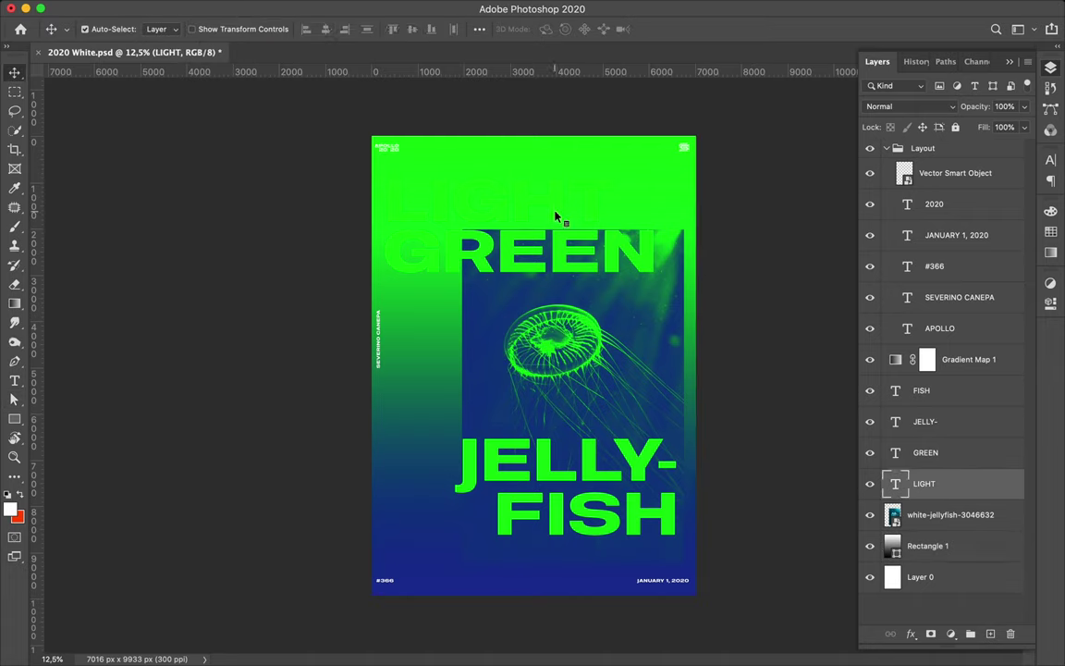
ctrl+shift+click(510, 232)
key(ctrl+s)
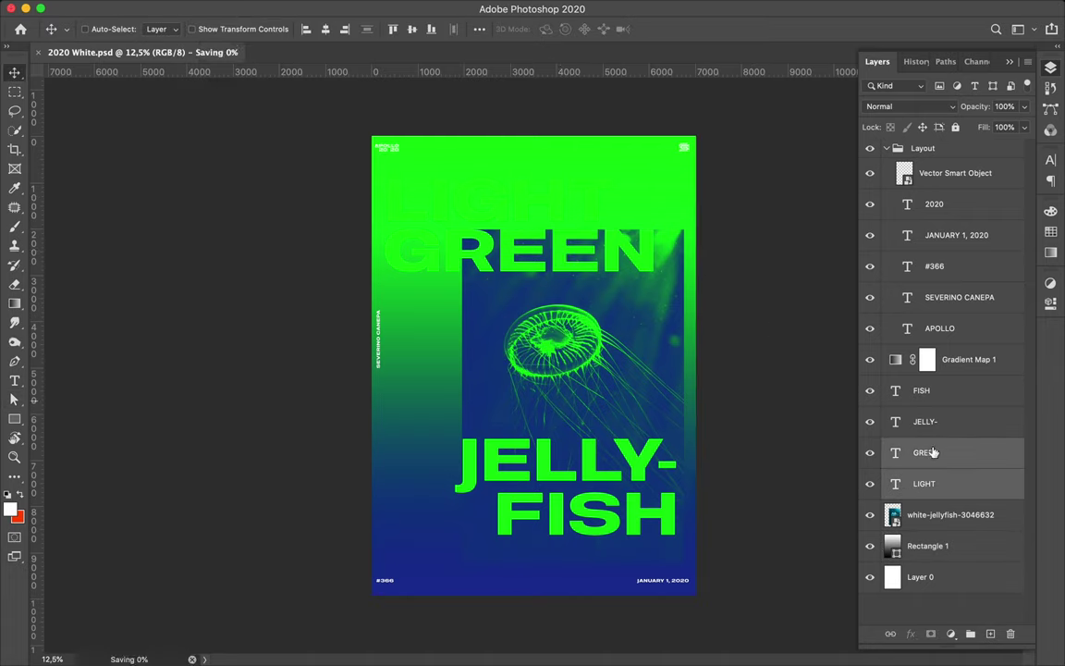
Step: Delete the unused white Layer 0
click(915, 576)
key(Delete)
click(950, 514)
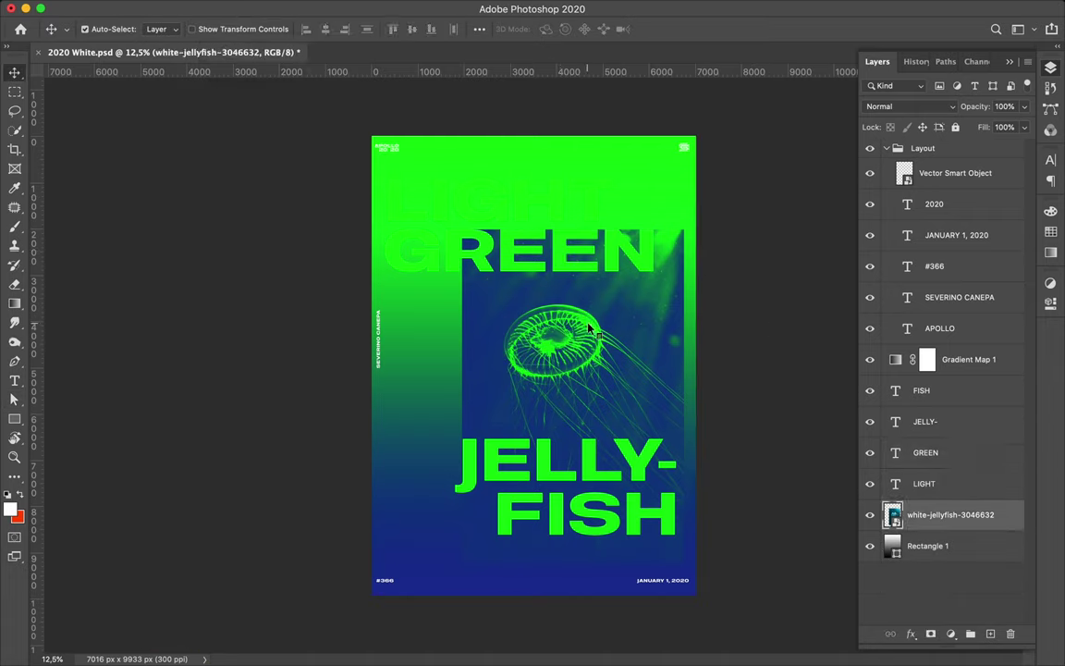
Step: Duplicate the jellyfish layer, apply a large-cell Mosaic, and place it above Gradient Map 1
drag(546, 300, 476, 310)
click(345, 8)
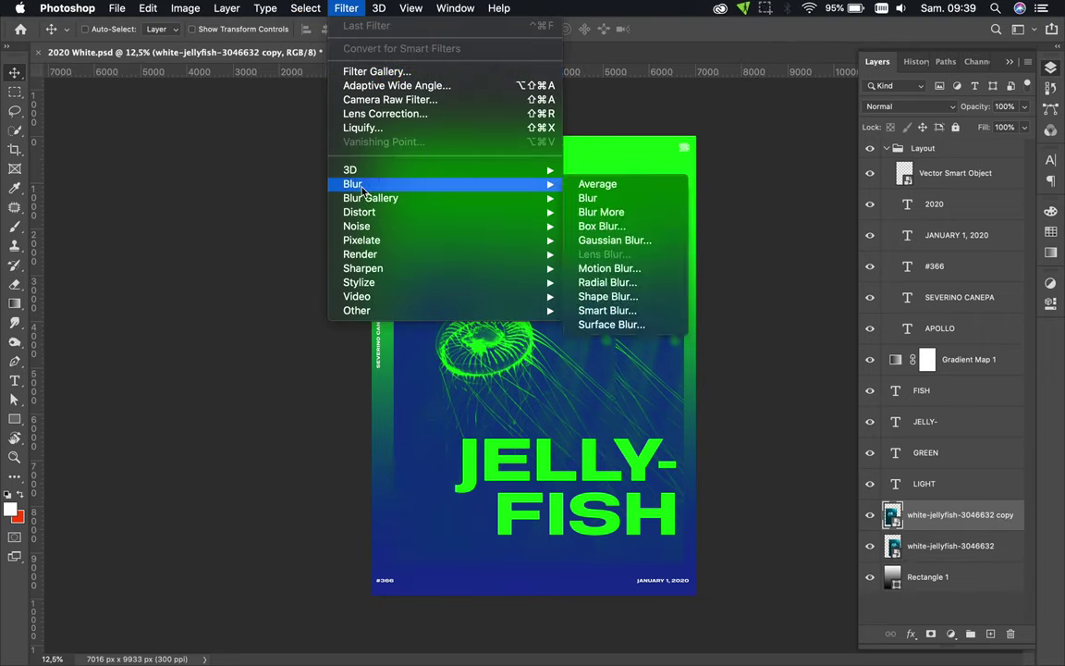
click(592, 281)
drag(79, 239, 153, 237)
click(193, 34)
mouse_move(481, 348)
mouse_down()
mouse_move(297, 242)
mouse_move(504, 333)
mouse_up()
drag(945, 526, 943, 347)
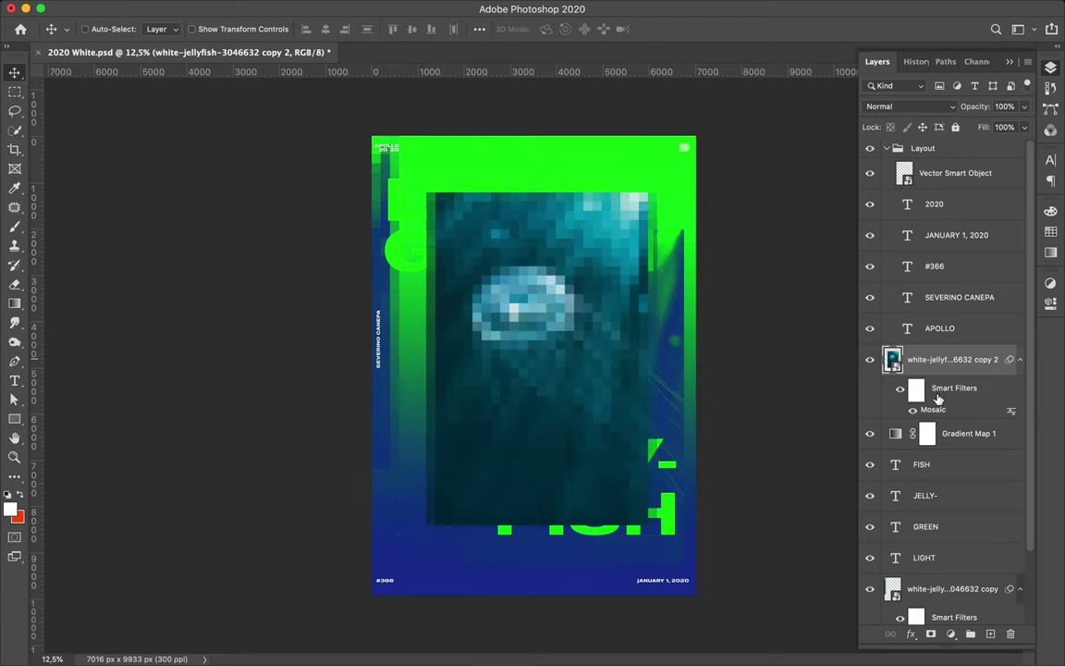
click(940, 107)
Step: Set the pixelated jellyfish to Difference, move it down-left, and copy a mosaic square to Layer 1
click(898, 359)
mouse_move(562, 294)
mouse_down()
mouse_move(453, 410)
mouse_move(397, 432)
mouse_up()
key(m)
drag(398, 288, 474, 377)
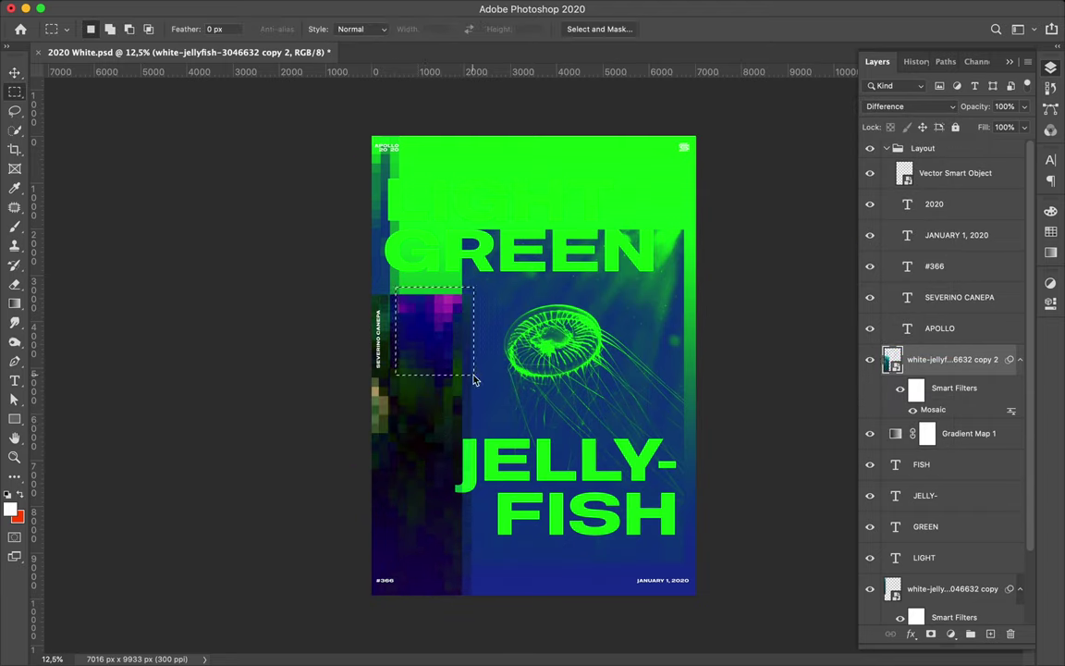
key(ctrl+j)
key(v)
Step: Set Layer 1 to Difference and push the pixelated jellyfish further left
click(909, 106)
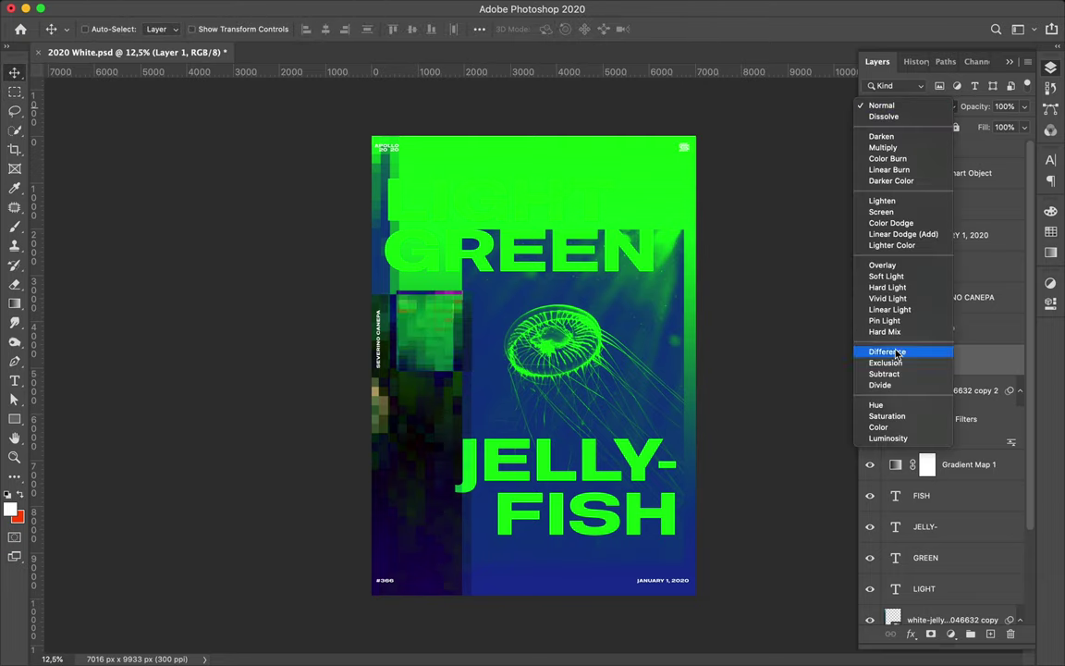
click(888, 352)
drag(451, 405, 340, 532)
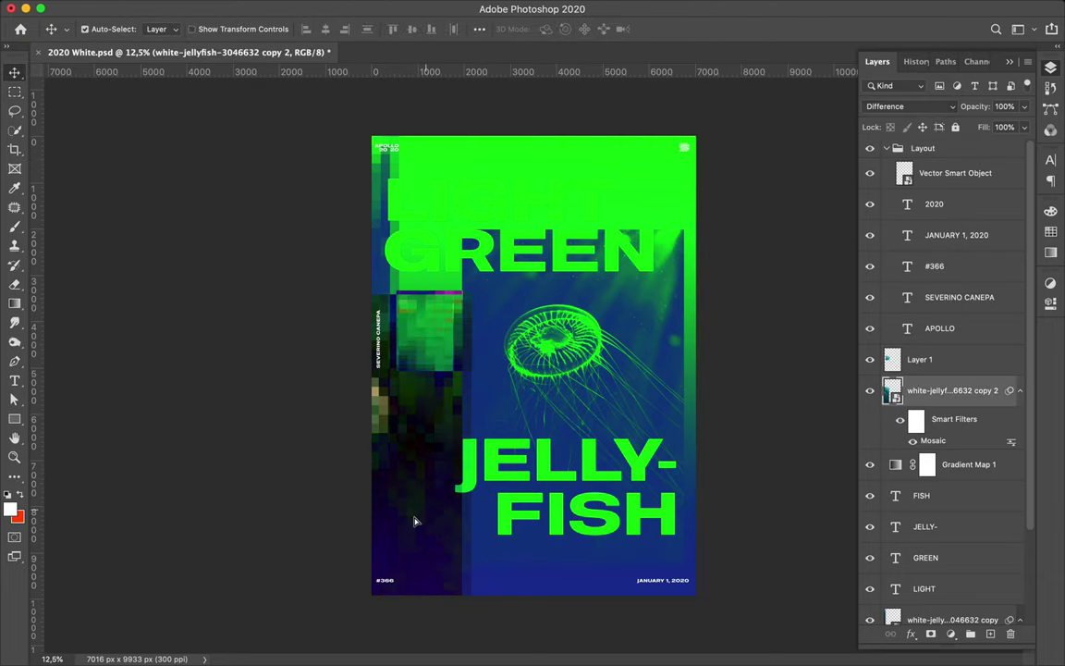
Step: Marquee a thin mosaic strip and try copying it, dismissing the empty-selection errors
key(m)
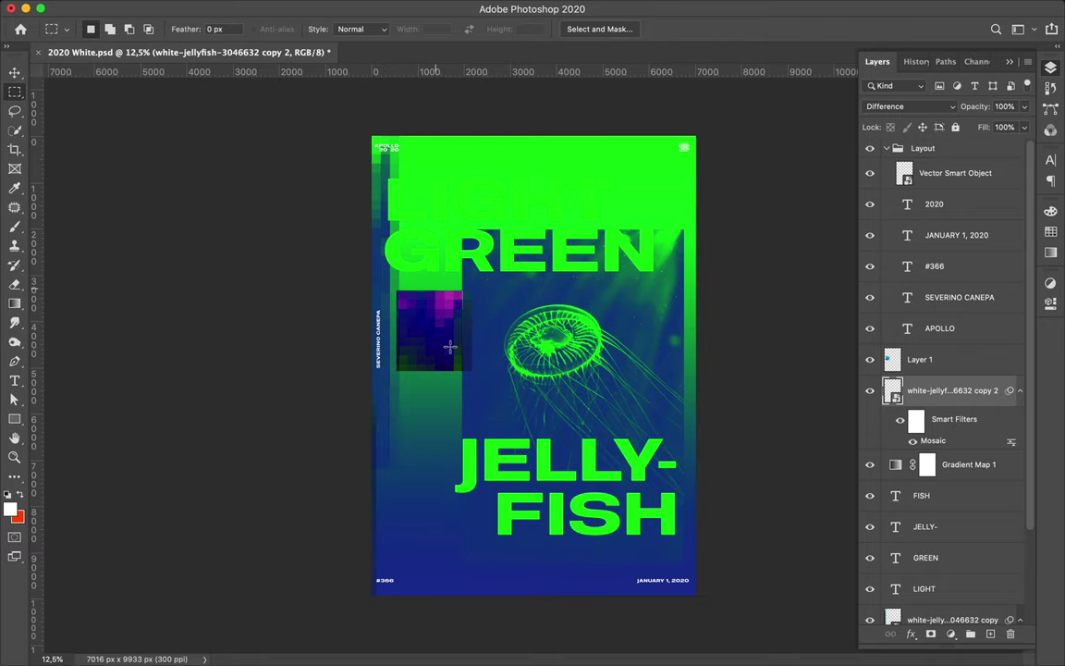
drag(452, 347, 435, 289)
key(ctrl+c)
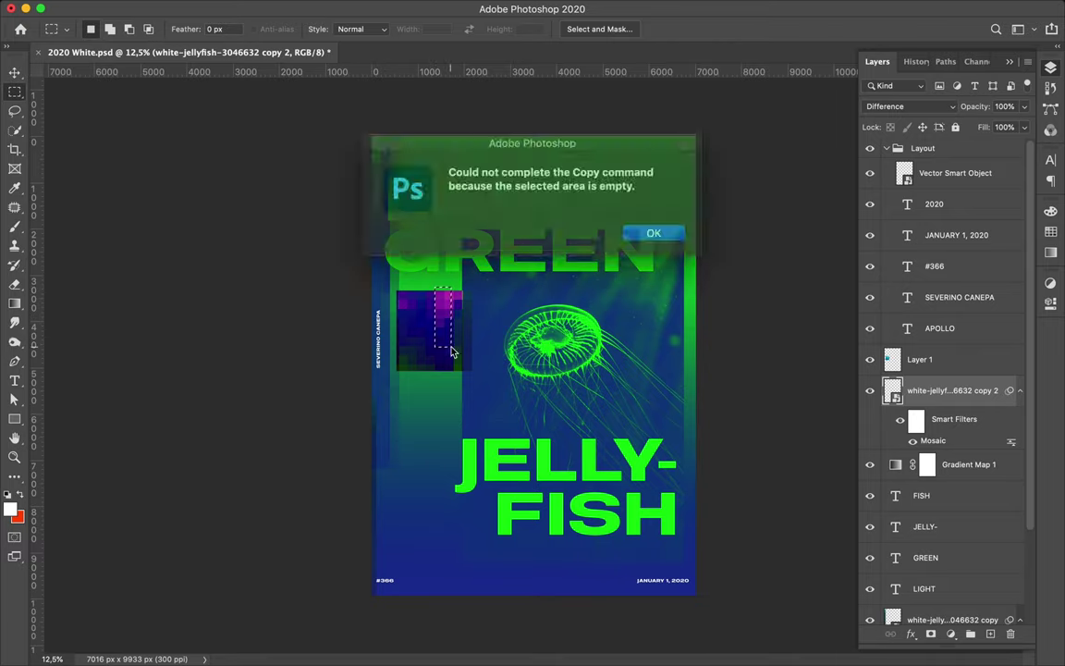
key(Return)
key(ctrl+c)
key(Return)
key(v)
Step: Copy the mosaic strip from Layer 1 into a new Layer 2
click(920, 359)
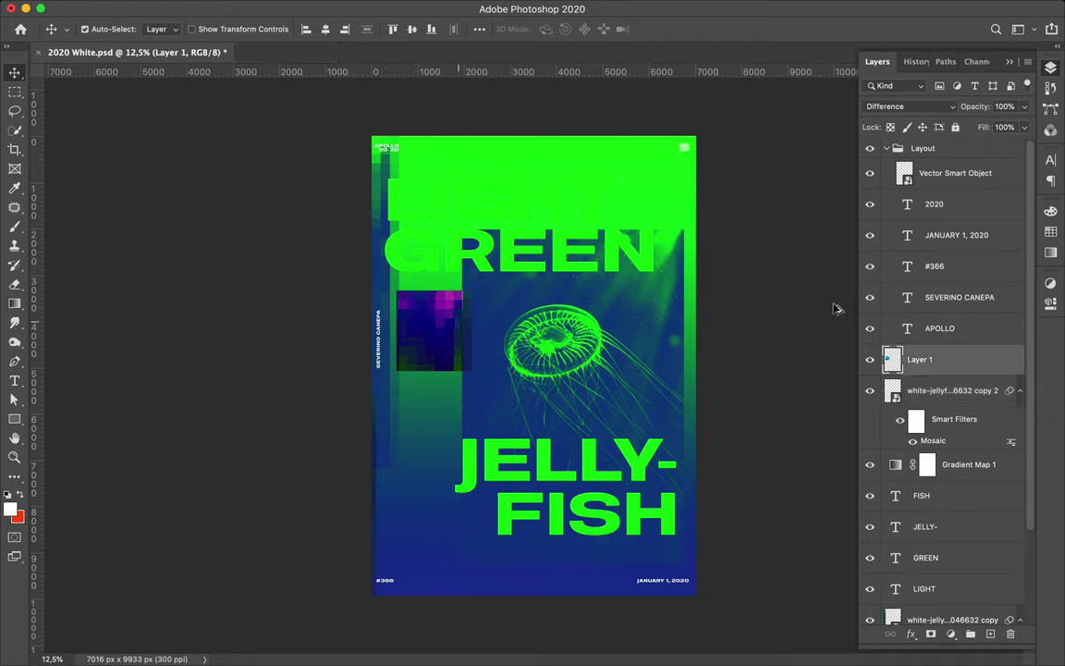
key(m)
key(ctrl+c)
key(ctrl+v)
key(v)
click(488, 7)
click(481, 307)
Step: Set Layer 2 to Difference and duplicate it lower on the poster, keeping Difference
click(950, 108)
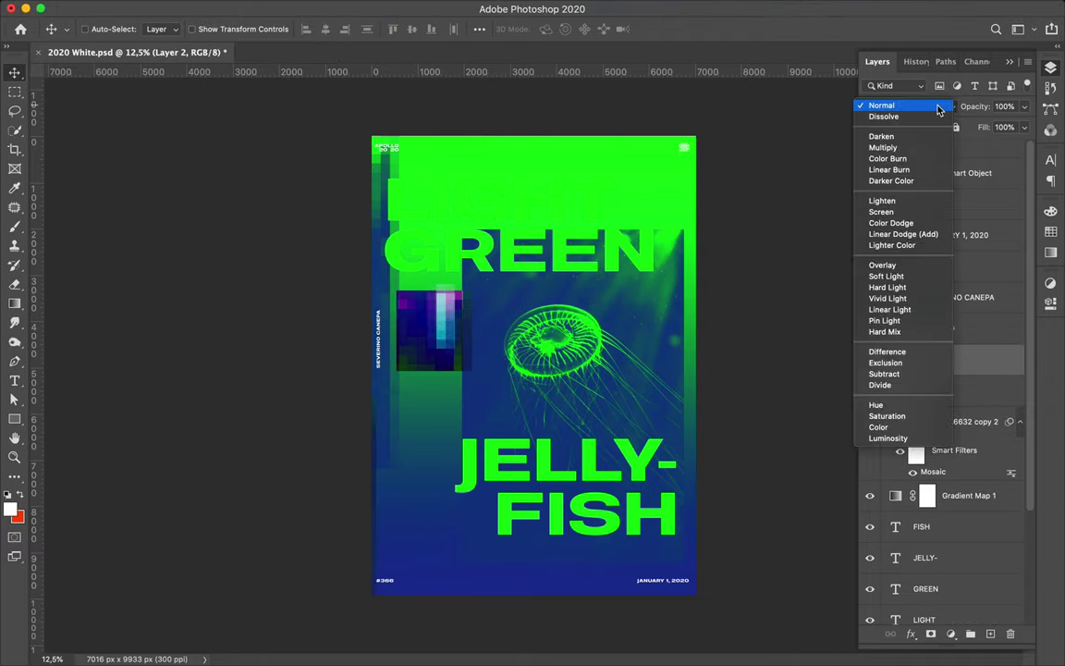
click(837, 349)
mouse_move(433, 229)
mouse_down()
mouse_move(665, 334)
mouse_move(467, 555)
mouse_up()
click(911, 106)
click(930, 108)
Step: Trim the mosaic square, move it up and right, and shift GREEN slightly right
super+click(441, 324)
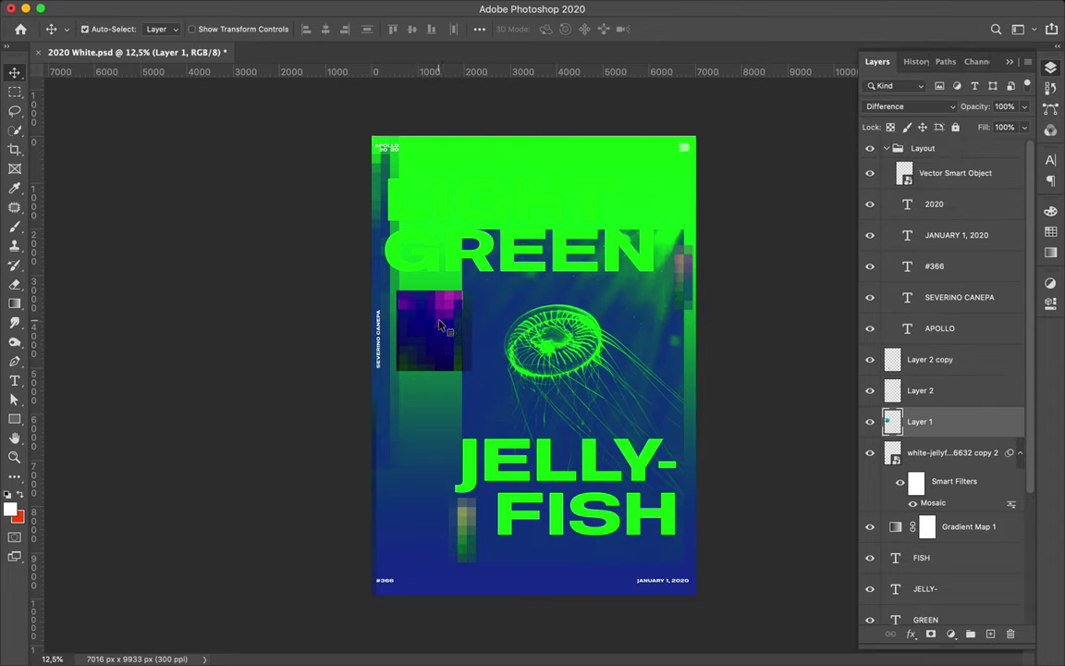
key(m)
mouse_move(382, 273)
mouse_down()
mouse_move(426, 411)
mouse_move(495, 340)
mouse_up()
key(Delete)
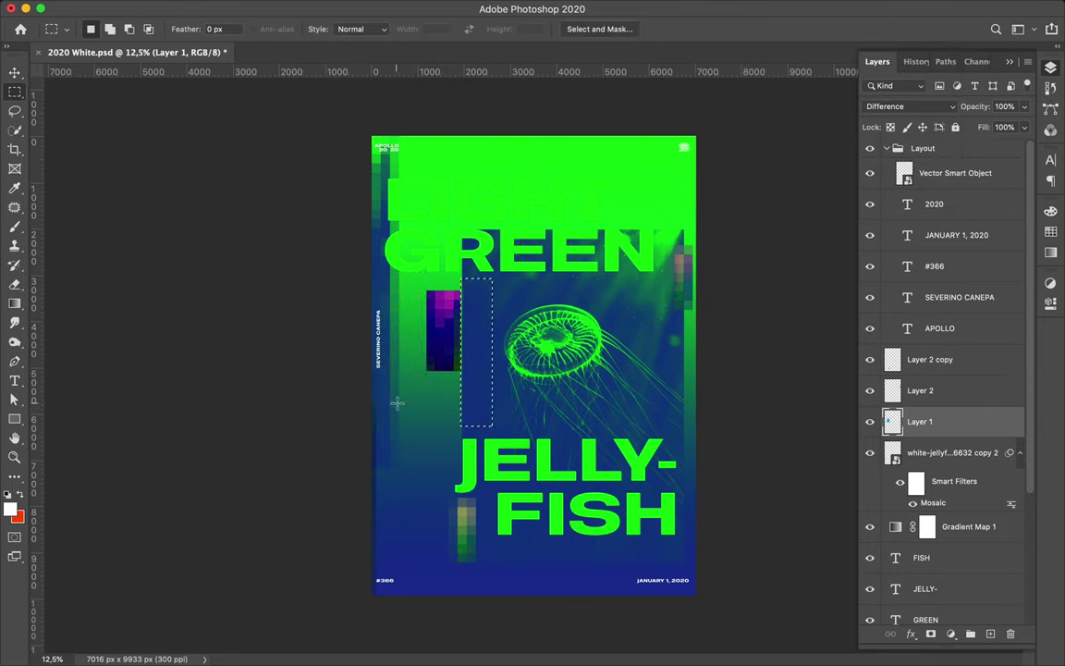
key(Delete)
key(super+d)
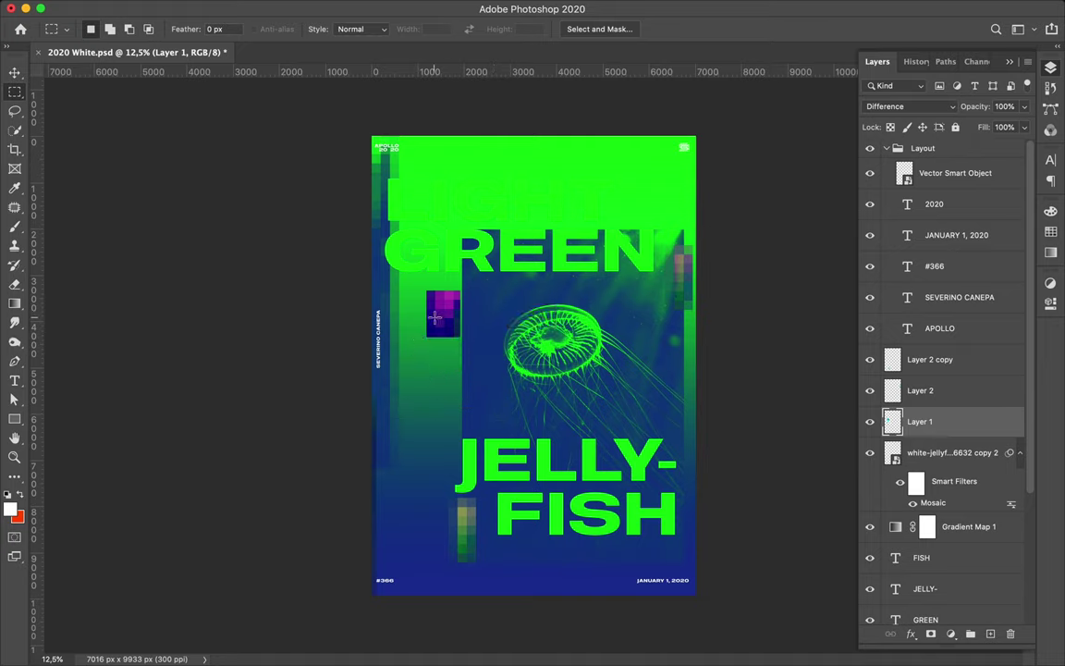
key(v)
drag(435, 317, 453, 306)
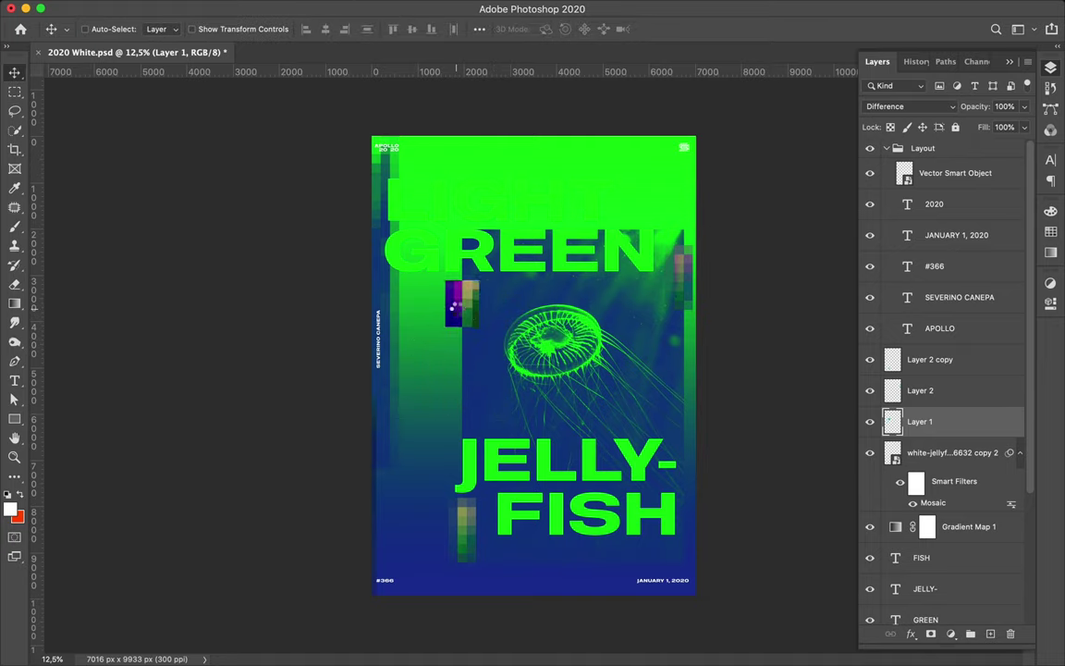
super+click(457, 265)
mouse_move(456, 265)
mouse_down()
mouse_move(466, 266)
mouse_move(455, 265)
mouse_up()
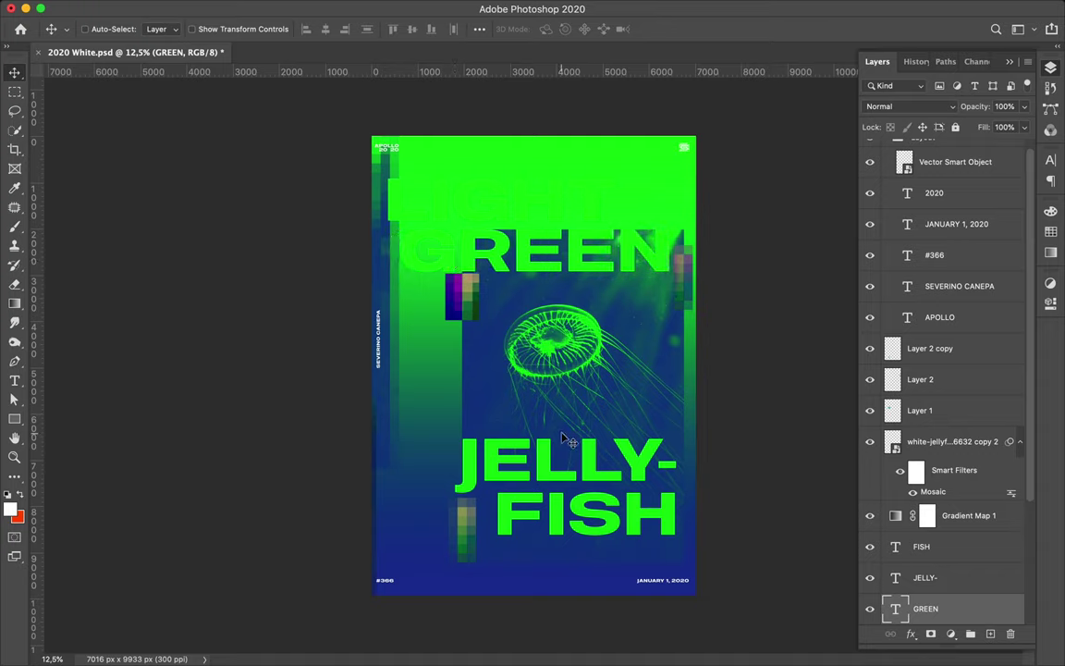
Step: Lower Layer 1 fill to 70% and shift the Layer 2 copy block slightly right
super+click(426, 288)
key(m)
drag(414, 243, 502, 389)
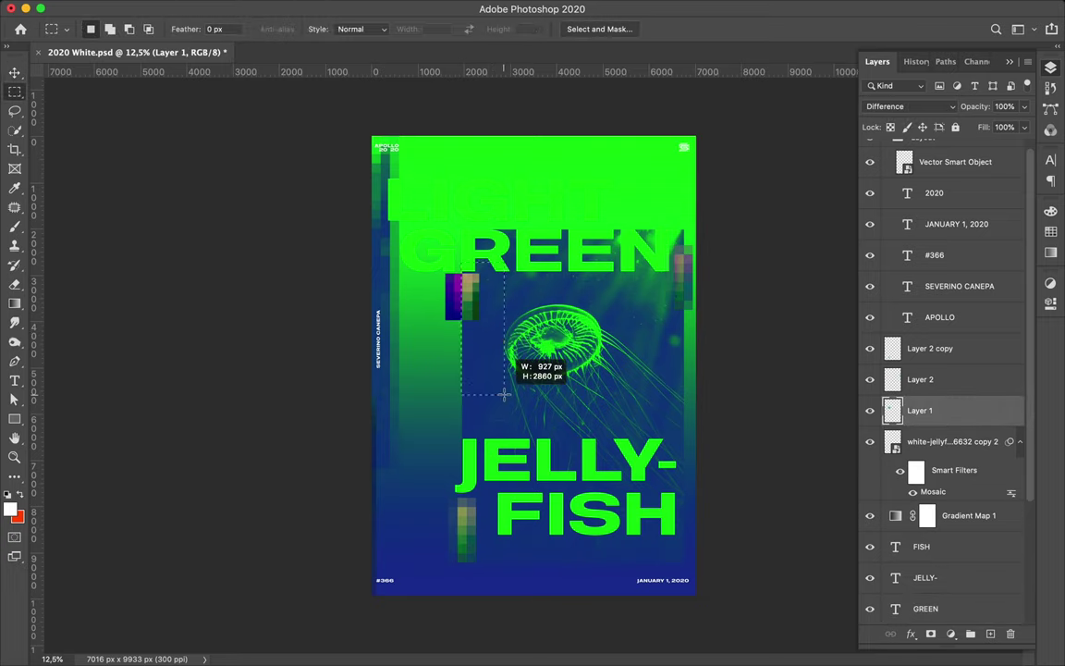
key(v)
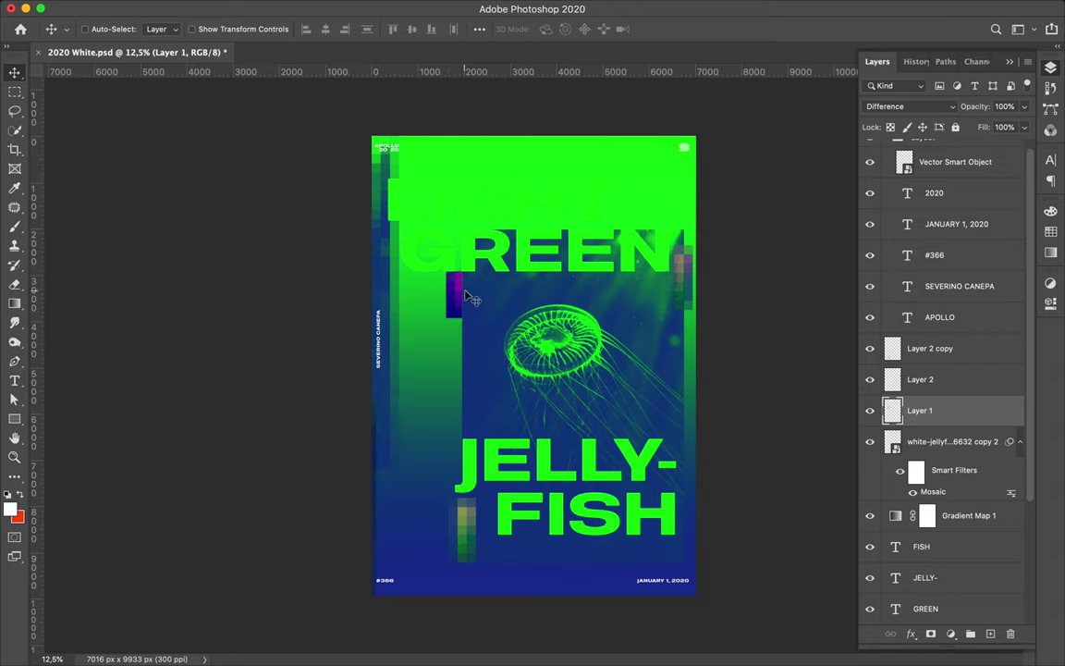
mouse_move(1024, 127)
mouse_down()
mouse_move(1020, 148)
mouse_move(1004, 148)
mouse_up()
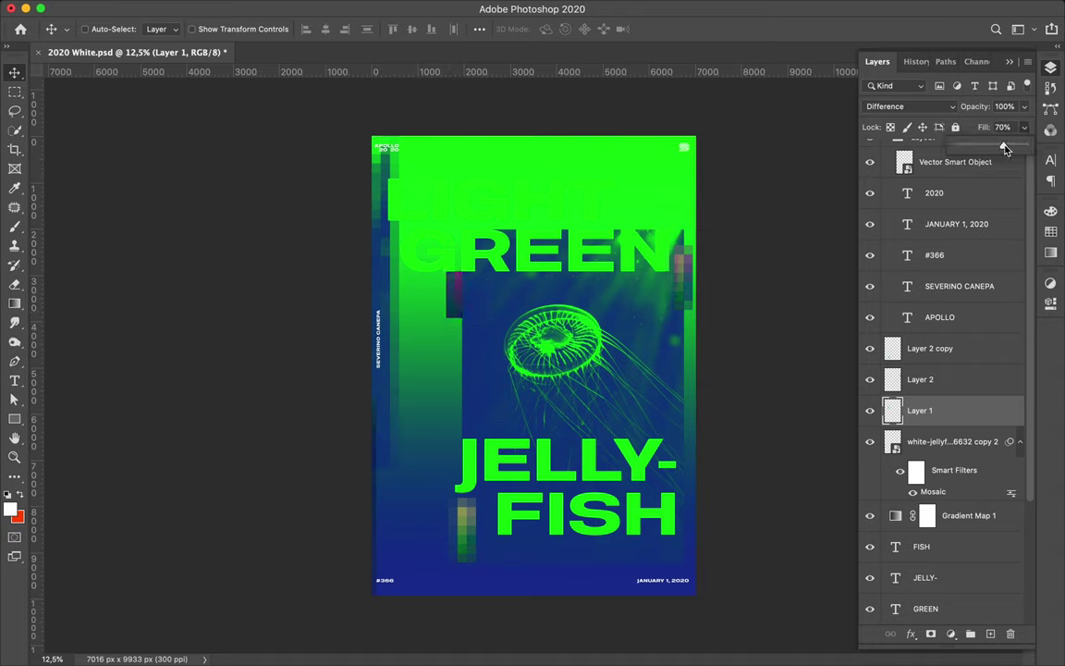
ctrl+click(460, 529)
drag(477, 530, 491, 550)
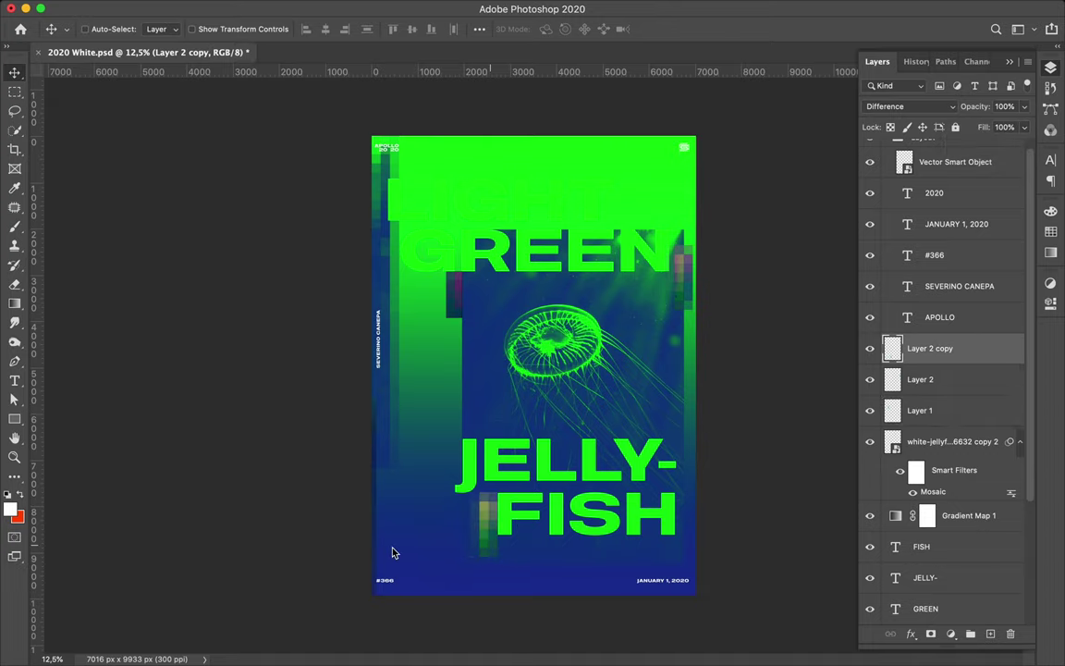
scroll(477, 537, up, 3)
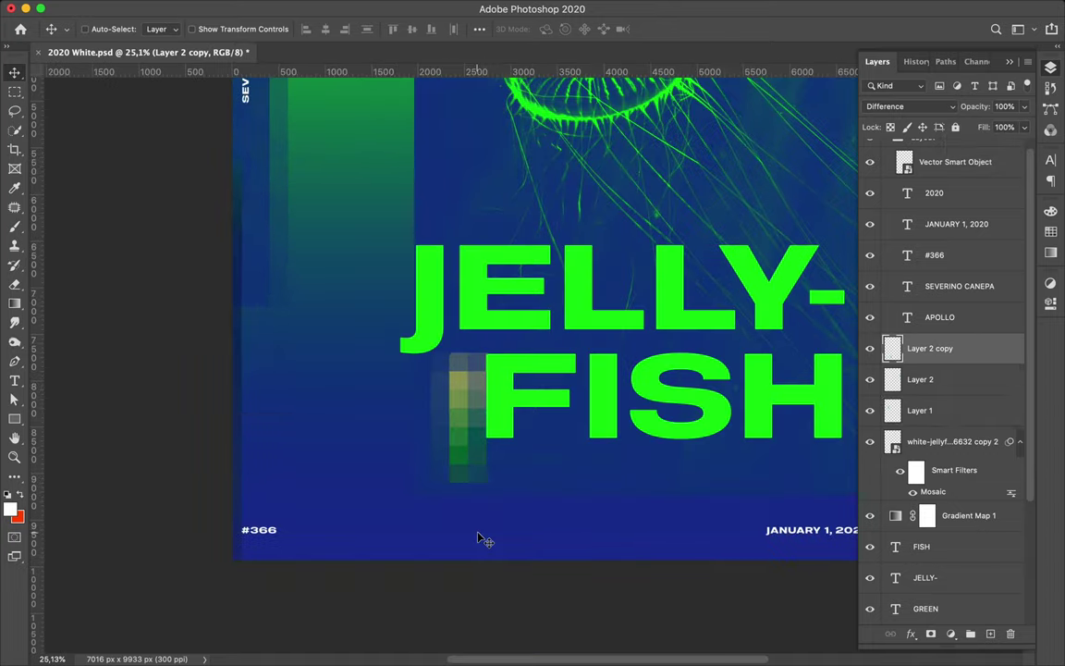
scroll(479, 539, down, 2)
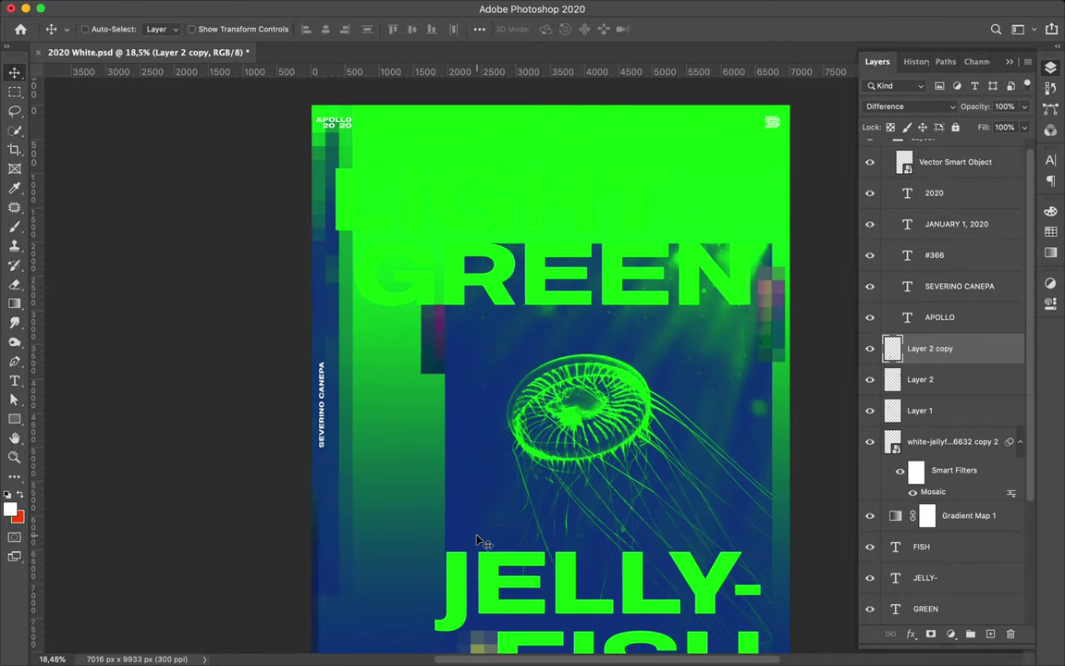
scroll(481, 536, down, 3)
Step: Draw a tall thin gradient Rectangle 2 in Difference mode and move it down
key(u)
click(164, 30)
drag(419, 276, 426, 356)
click(911, 107)
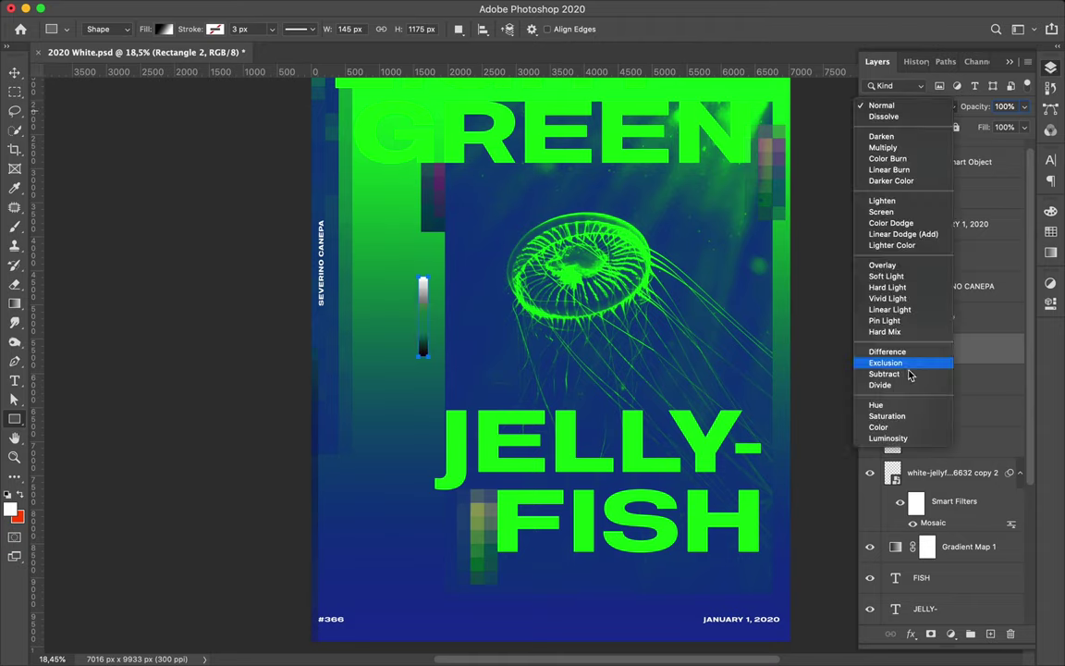
click(888, 347)
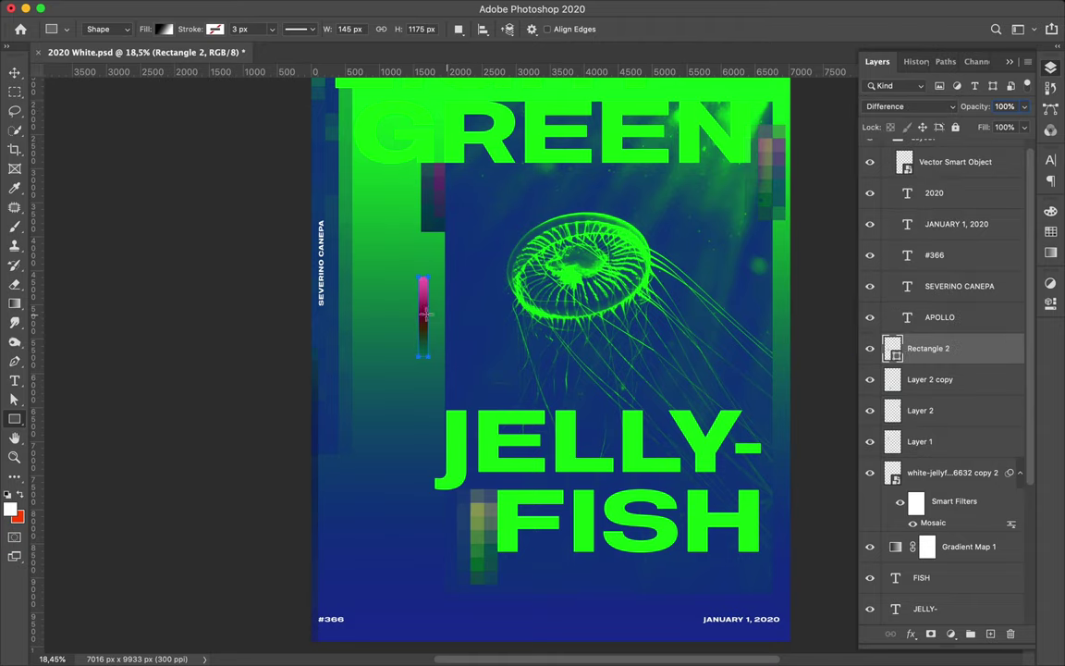
key(v)
click(344, 8)
key(Escape)
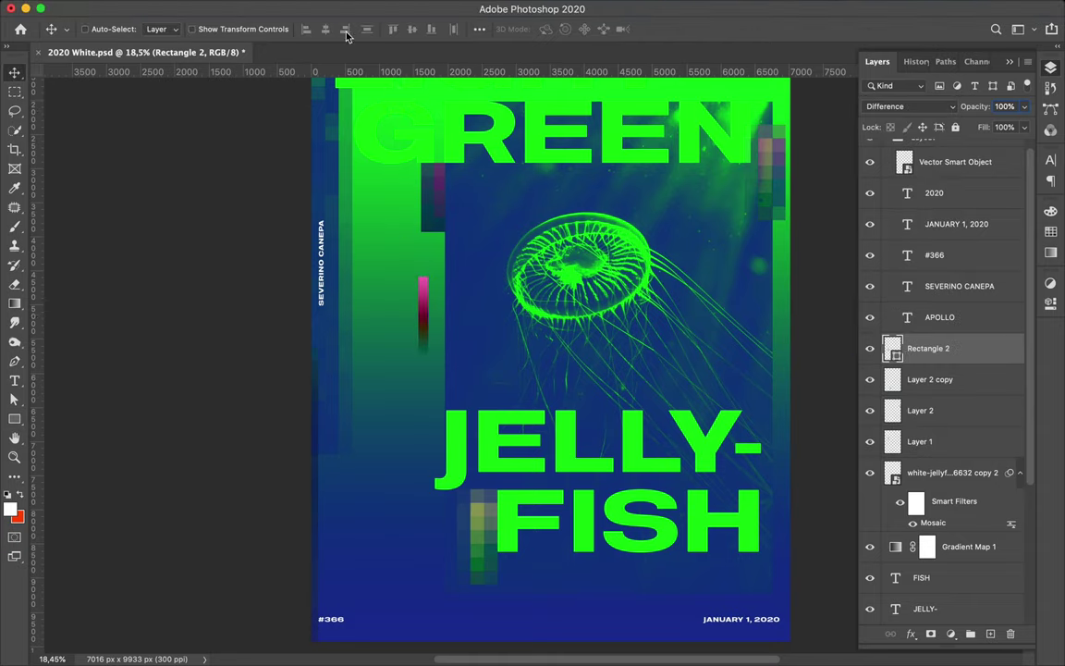
mouse_move(423, 326)
mouse_down()
mouse_move(436, 398)
mouse_move(368, 265)
mouse_move(357, 271)
mouse_move(438, 424)
mouse_up()
Step: Delete the Rectangle 2 block and the Layer 2 mosaic strip
alt+scroll(362, 274, down, 3)
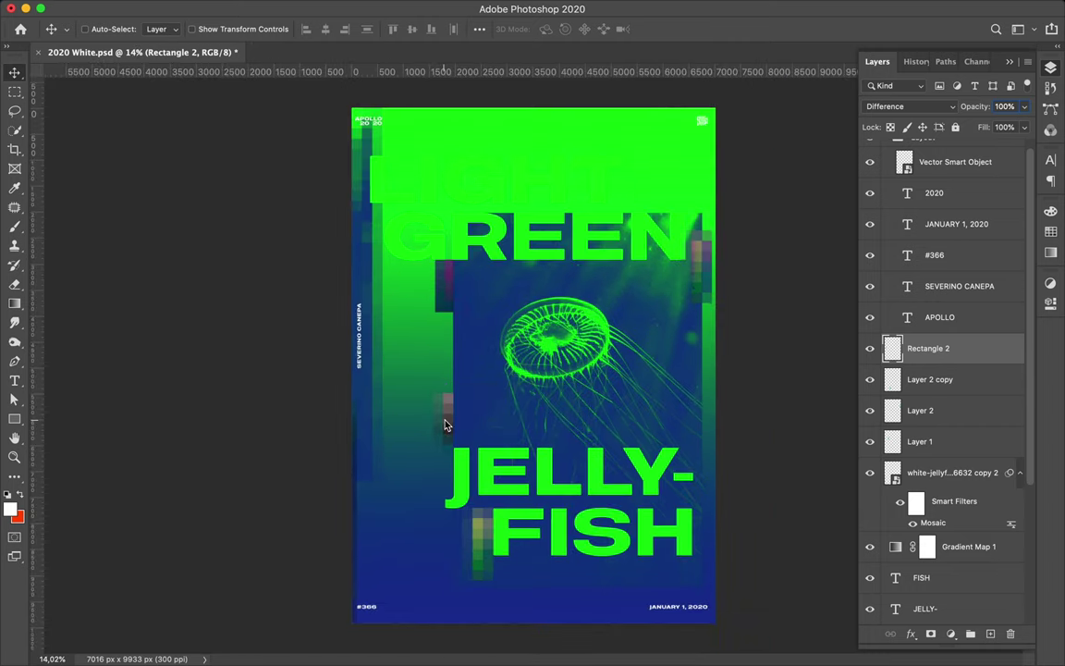
click(460, 319)
ctrl+click(468, 397)
ctrl+click(445, 423)
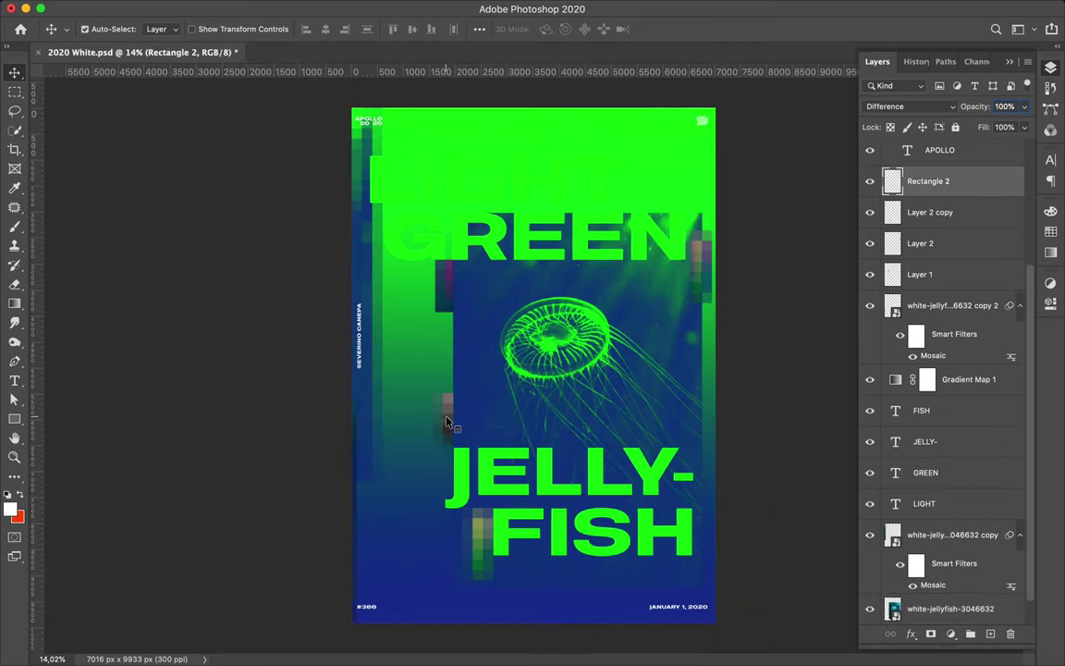
key(Delete)
ctrl+click(706, 286)
drag(705, 286, 707, 221)
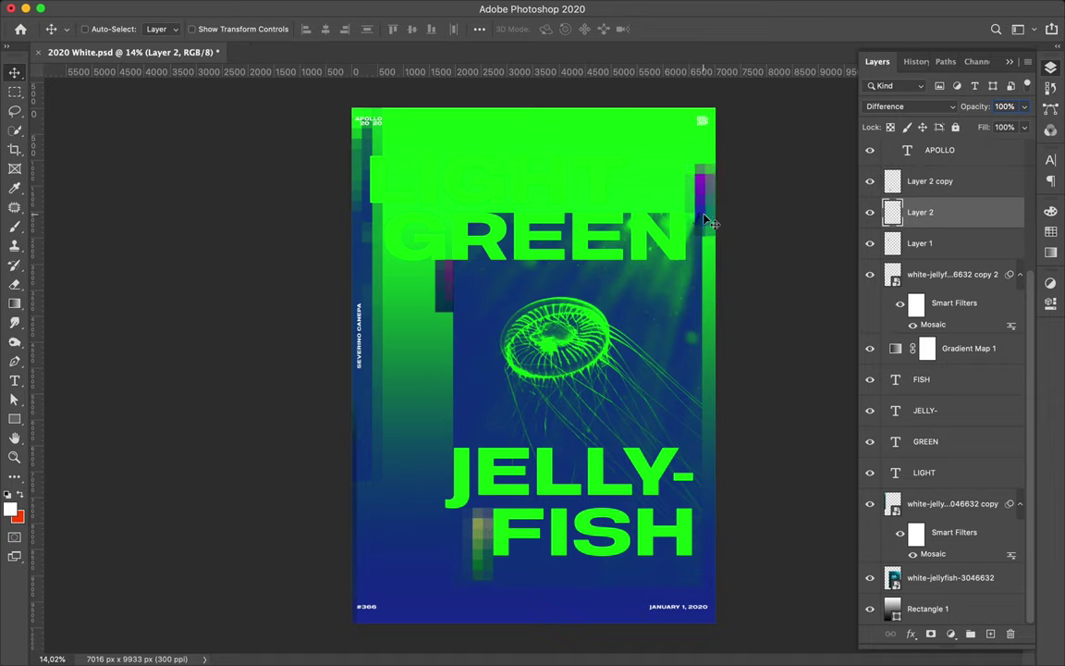
key(Delete)
Step: Shrink the Layer 2 copy piece, scale Layer 1 to about 80%, and duplicate the jellyfish as copy 3
click(430, 498)
key(ctrl+t)
drag(482, 578, 482, 553)
key(Return)
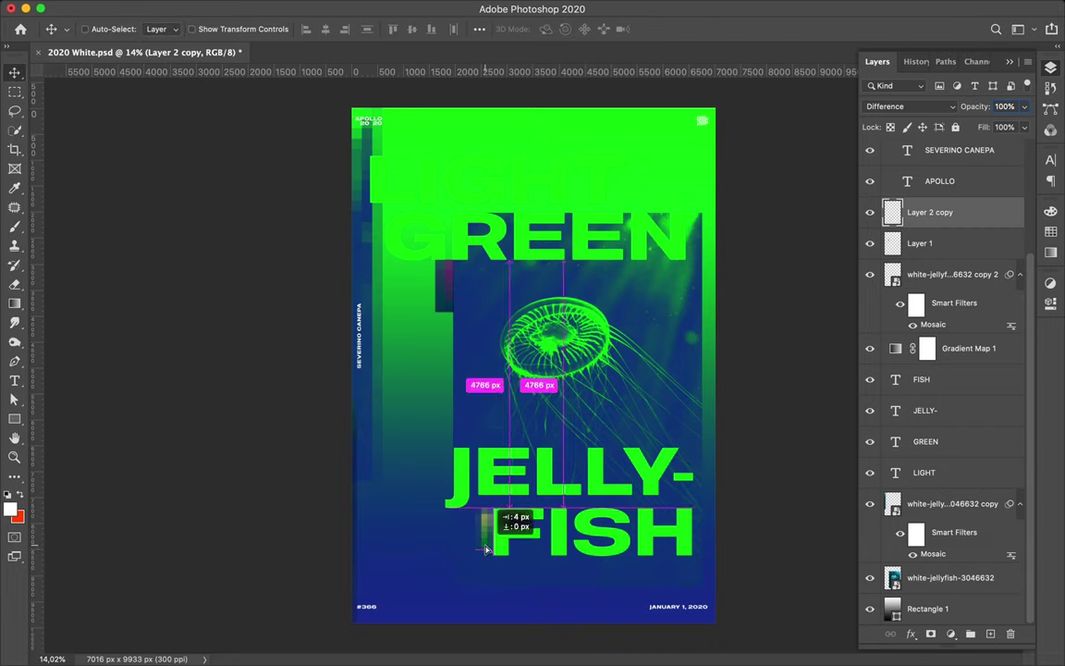
ctrl+click(444, 288)
key(ctrl+t)
drag(435, 312, 442, 308)
key(Return)
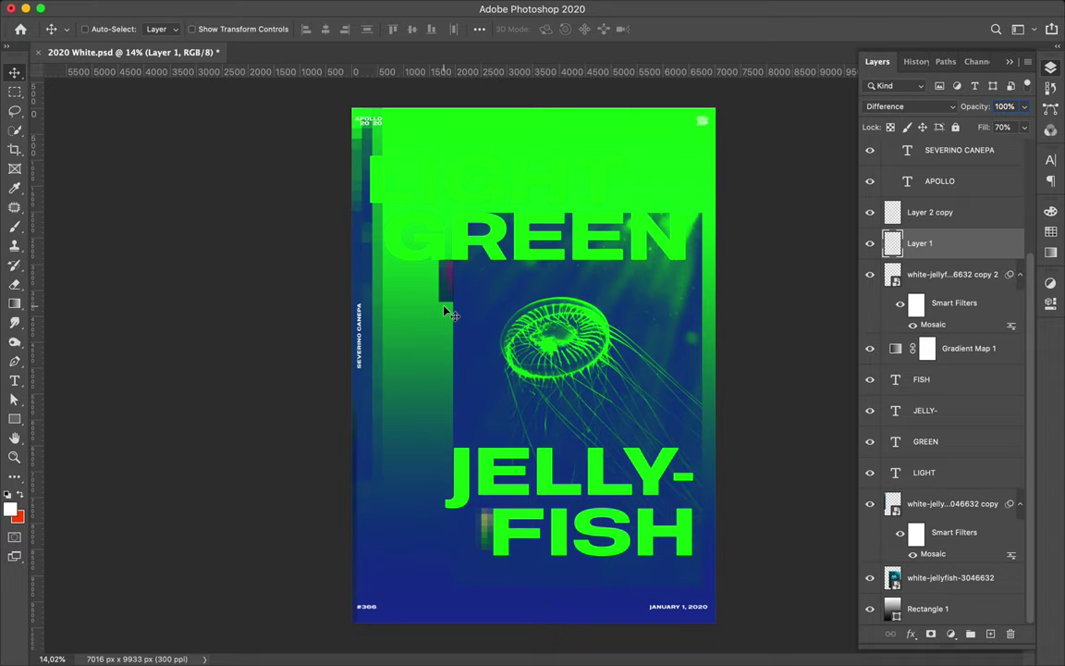
drag(952, 503, 990, 635)
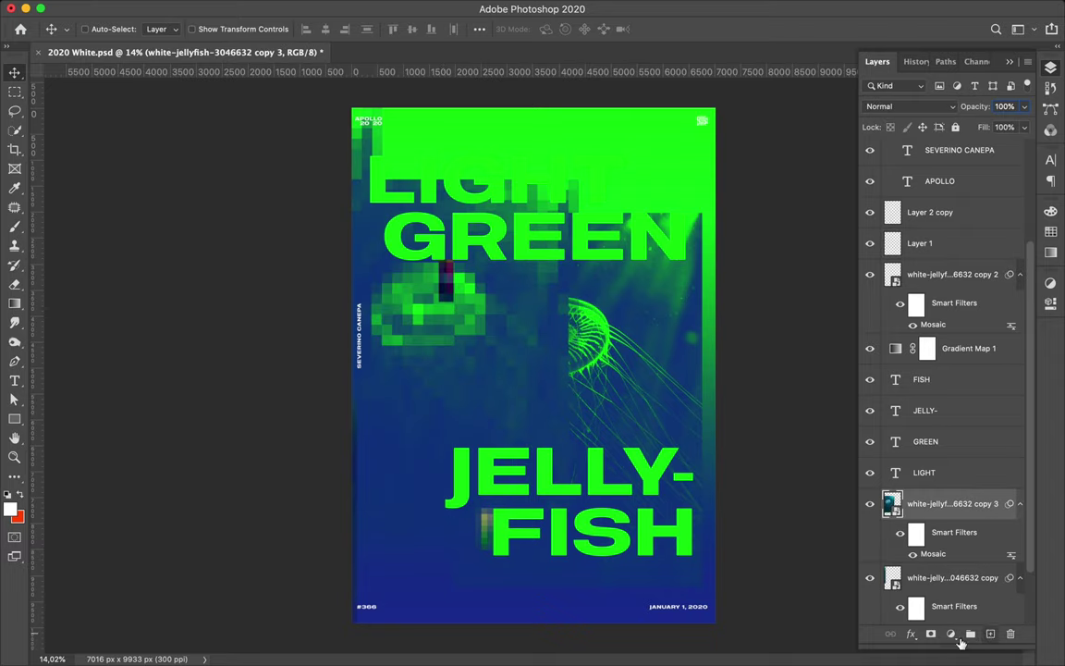
Step: Add a flattened, solid-green Curves adjustment clipped to jellyfish copy 3
click(952, 635)
click(920, 408)
mouse_move(867, 509)
mouse_down()
mouse_move(1009, 363)
mouse_move(1031, 524)
mouse_up()
click(1051, 67)
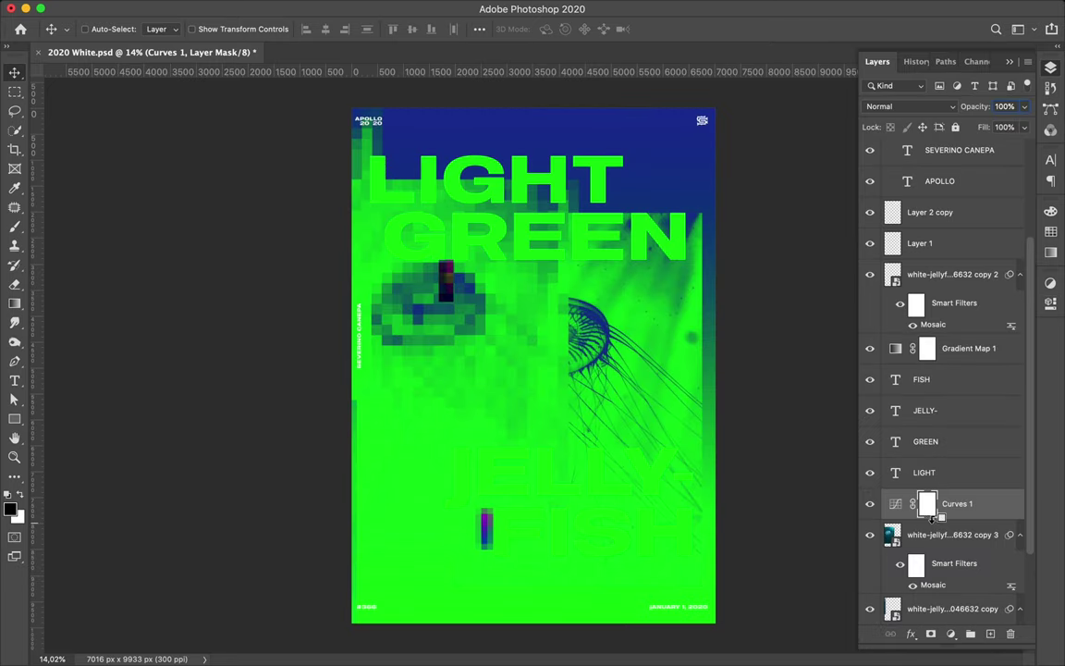
key(super+alt+g)
key(alt+bracketleft)
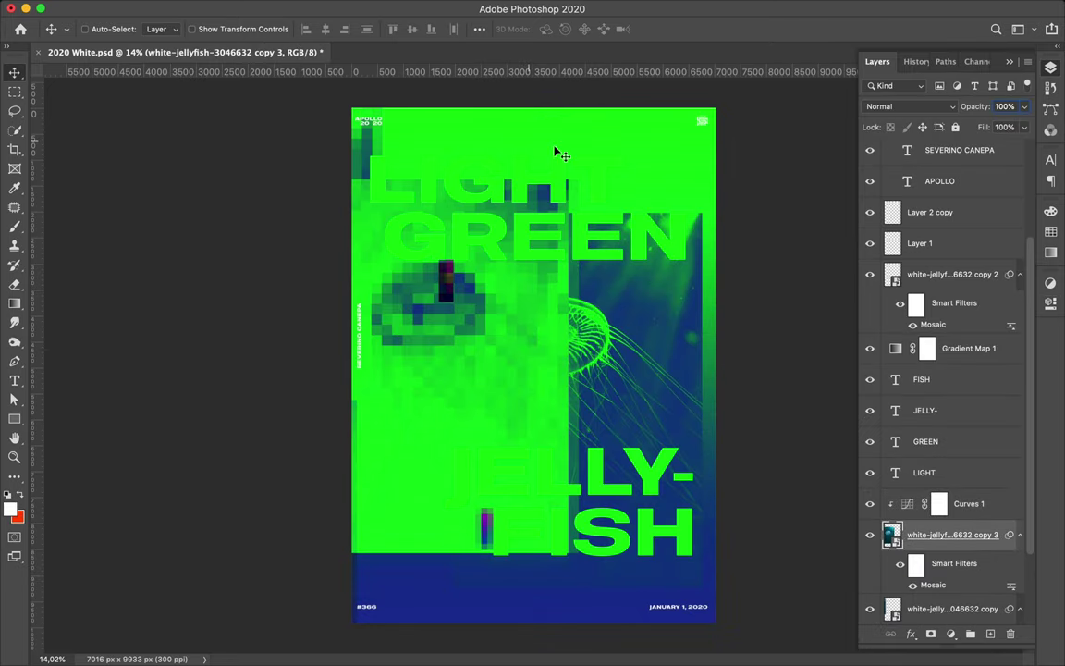
Step: Rotate copy 3 by 90° and shrink it into a small bottom-left square
key(ctrl+t)
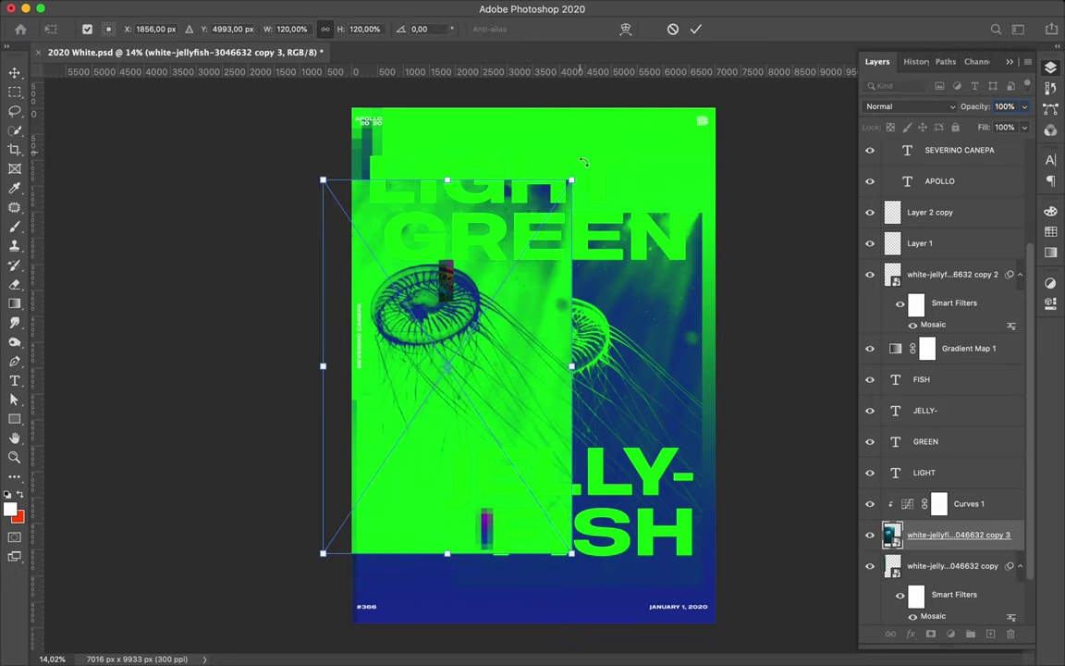
drag(673, 451, 592, 361)
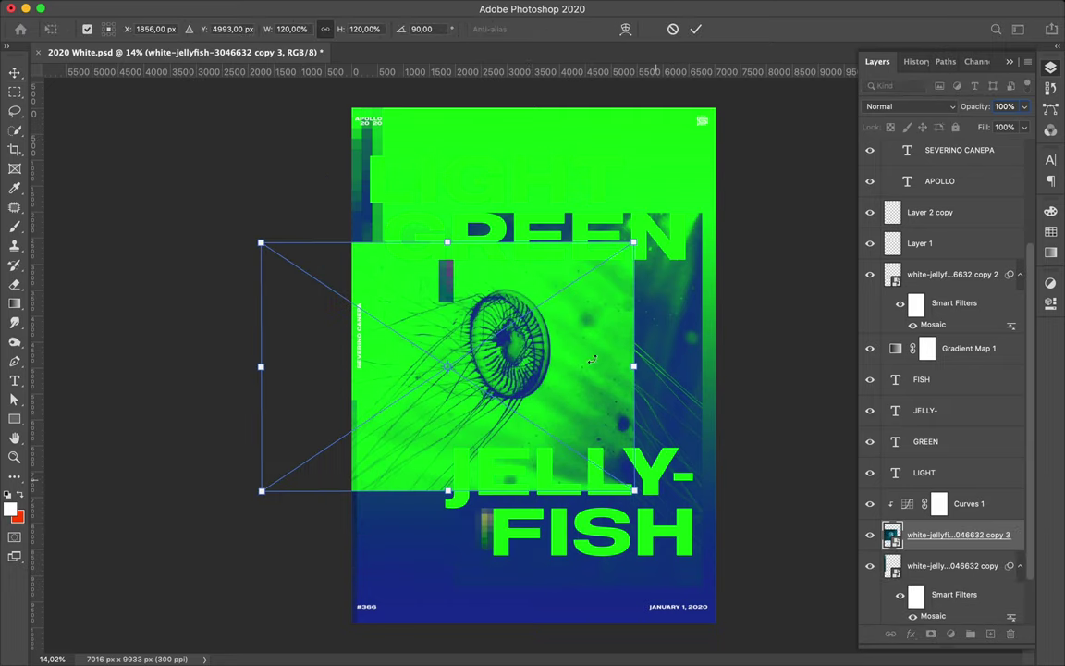
drag(550, 293, 550, 556)
mouse_move(637, 506)
mouse_down()
mouse_move(366, 598)
mouse_move(421, 515)
mouse_up()
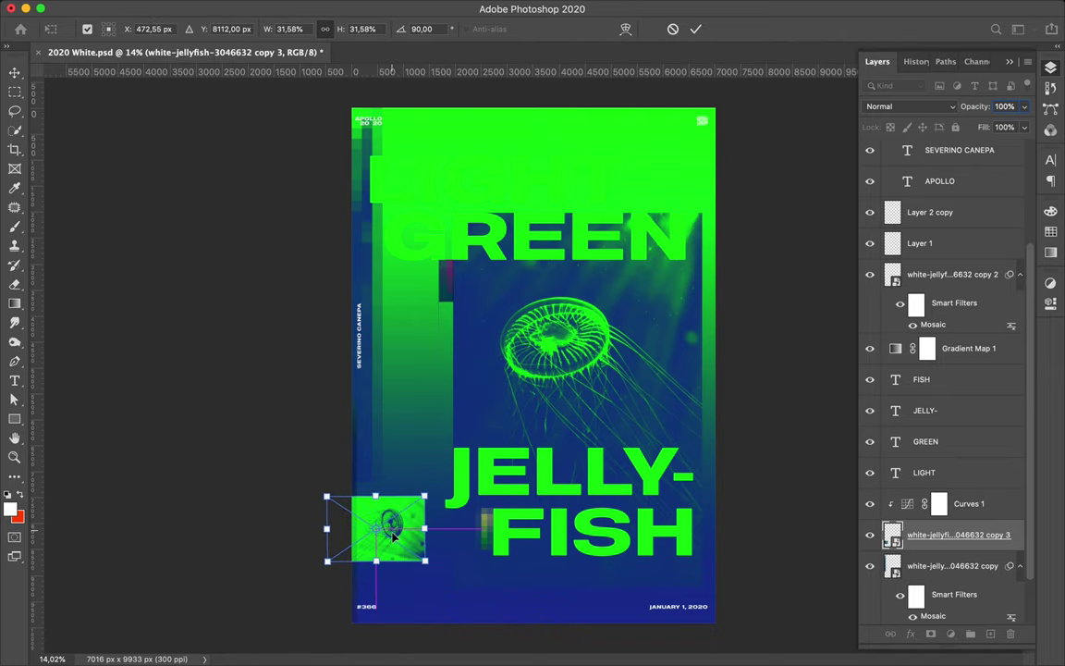
key(Return)
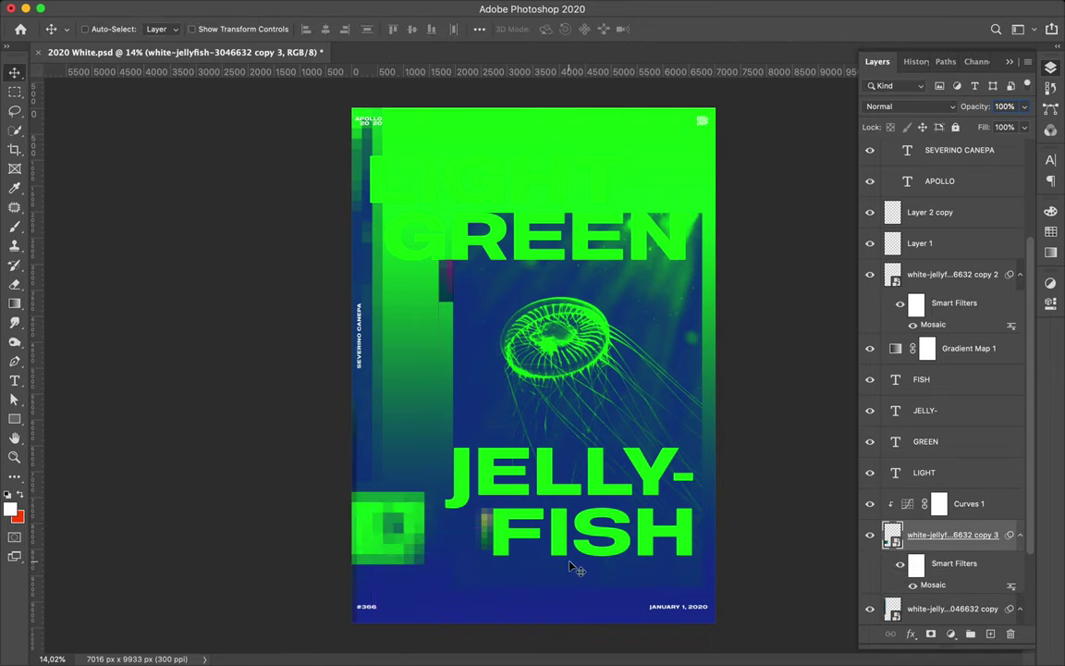
Step: Hide the Mosaic effect on copy 3 and rasterize the layer
click(900, 563)
right_click(985, 549)
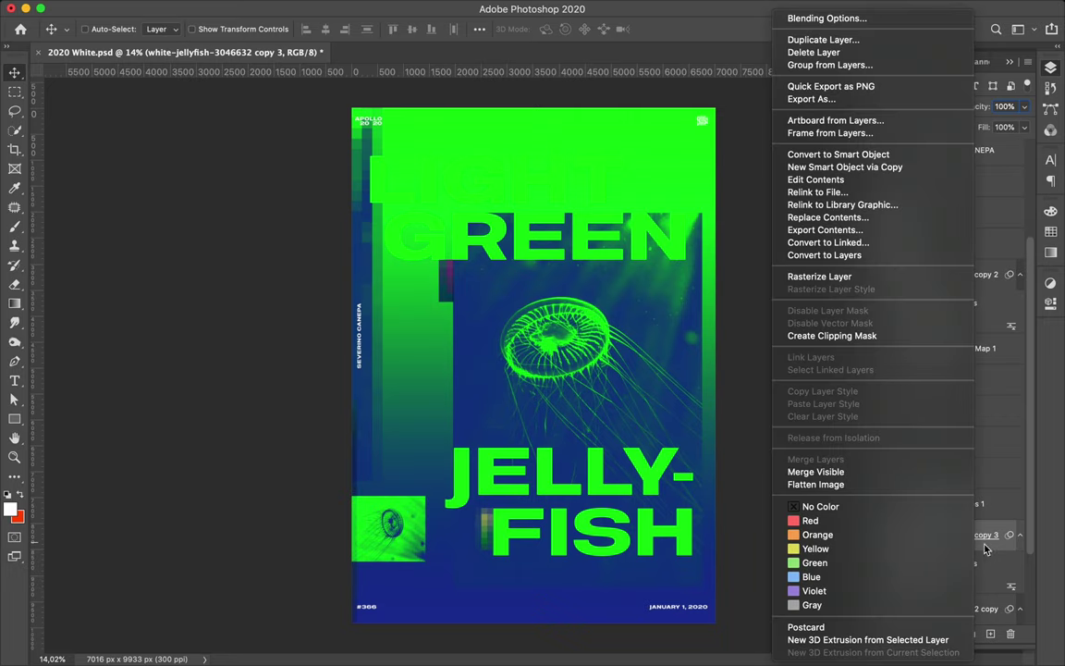
click(989, 508)
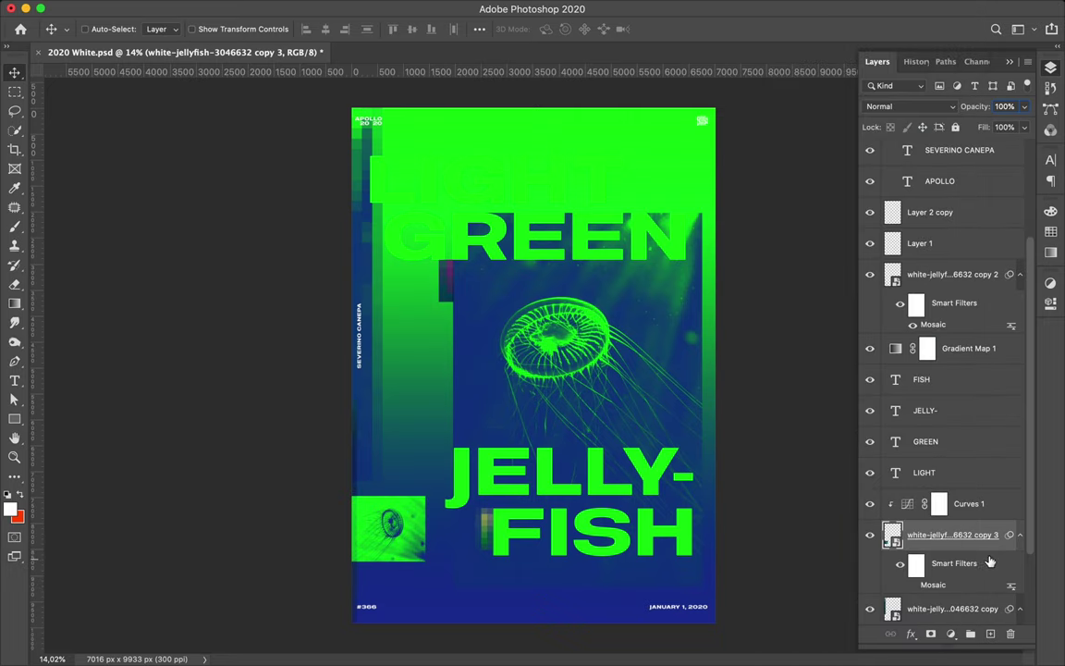
right_click(990, 562)
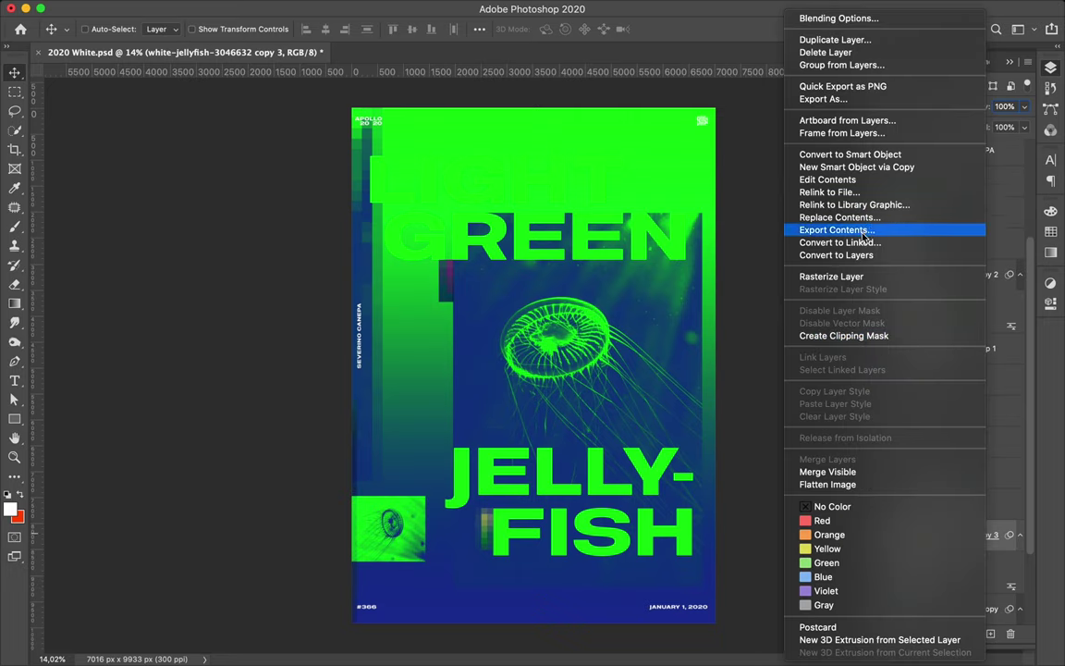
click(831, 275)
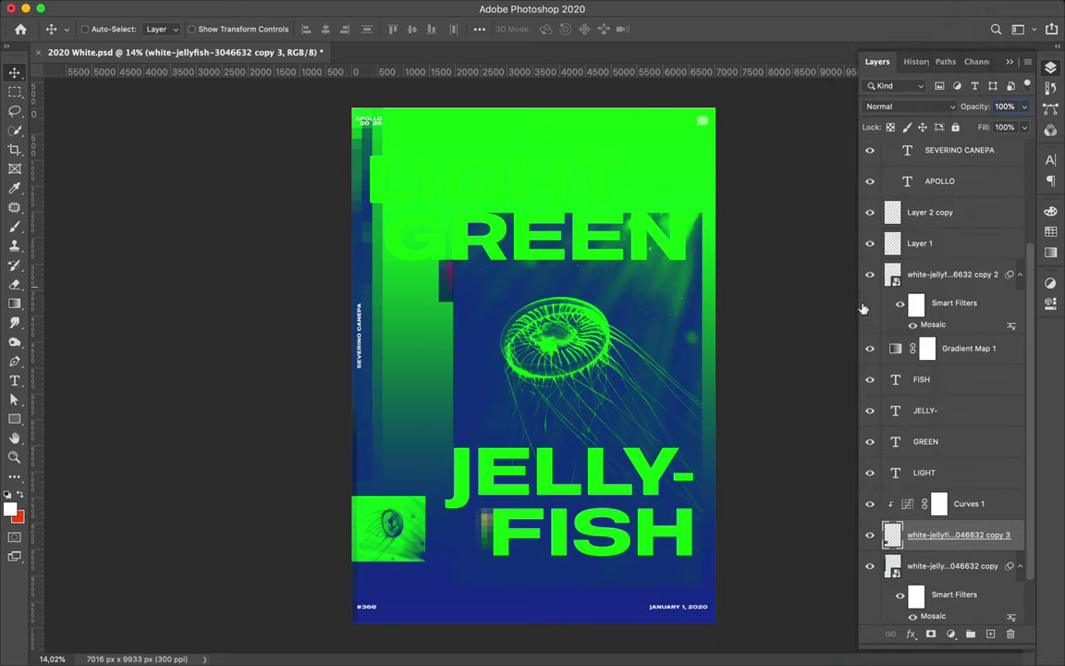
Step: Delete the Layer 2 copy and Layer 1 mosaic strips near FISH
drag(485, 535, 497, 540)
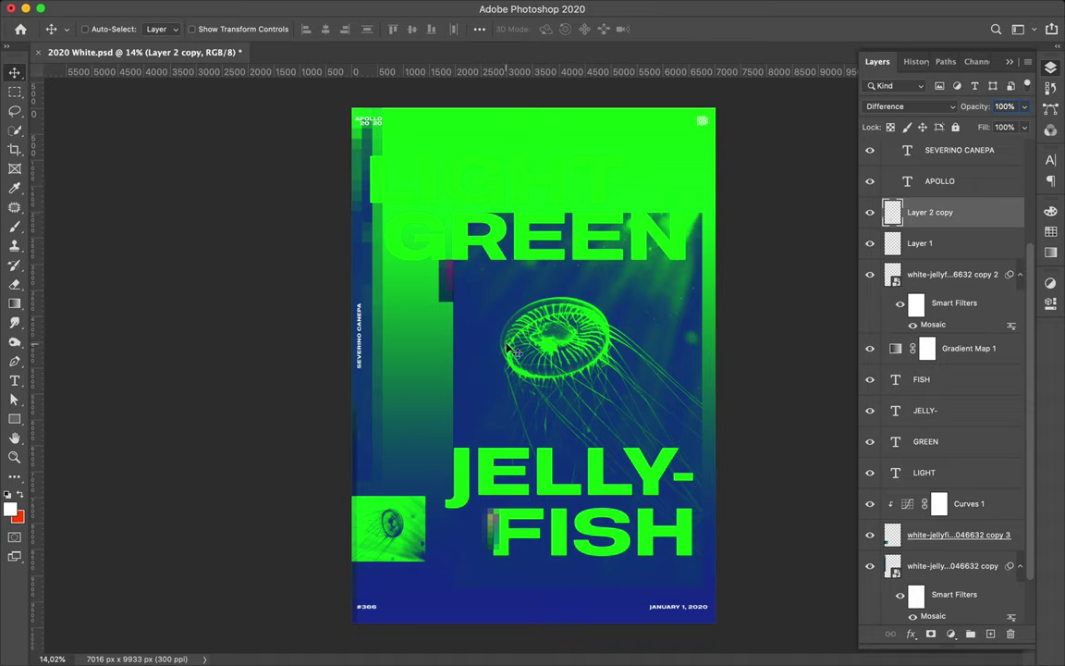
key(m)
drag(493, 490, 536, 558)
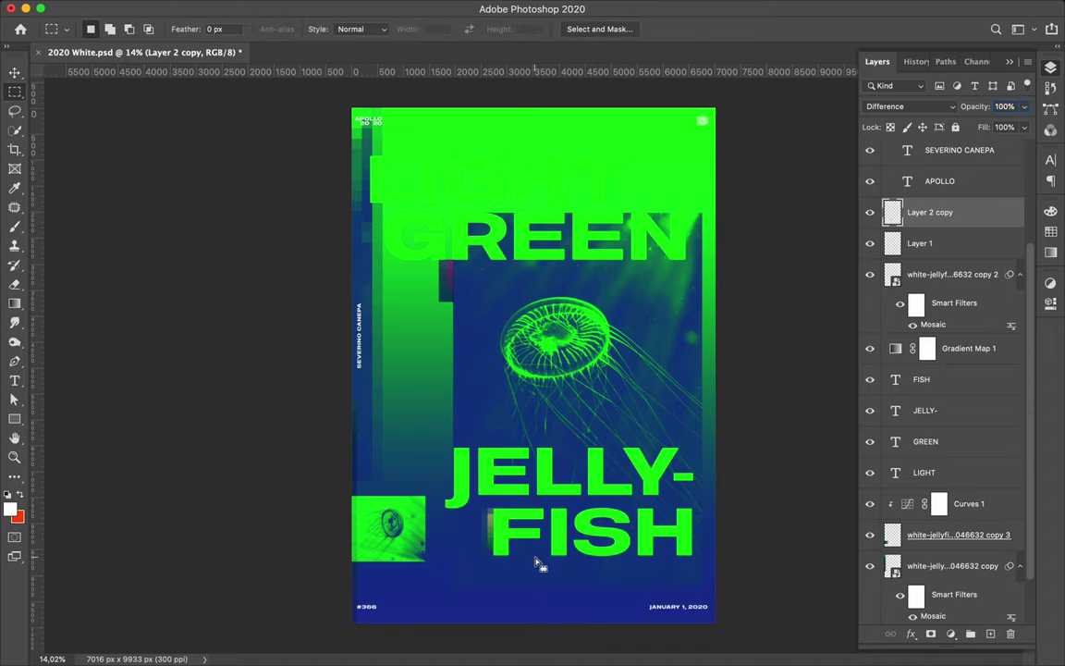
key(Delete)
key(Delete)
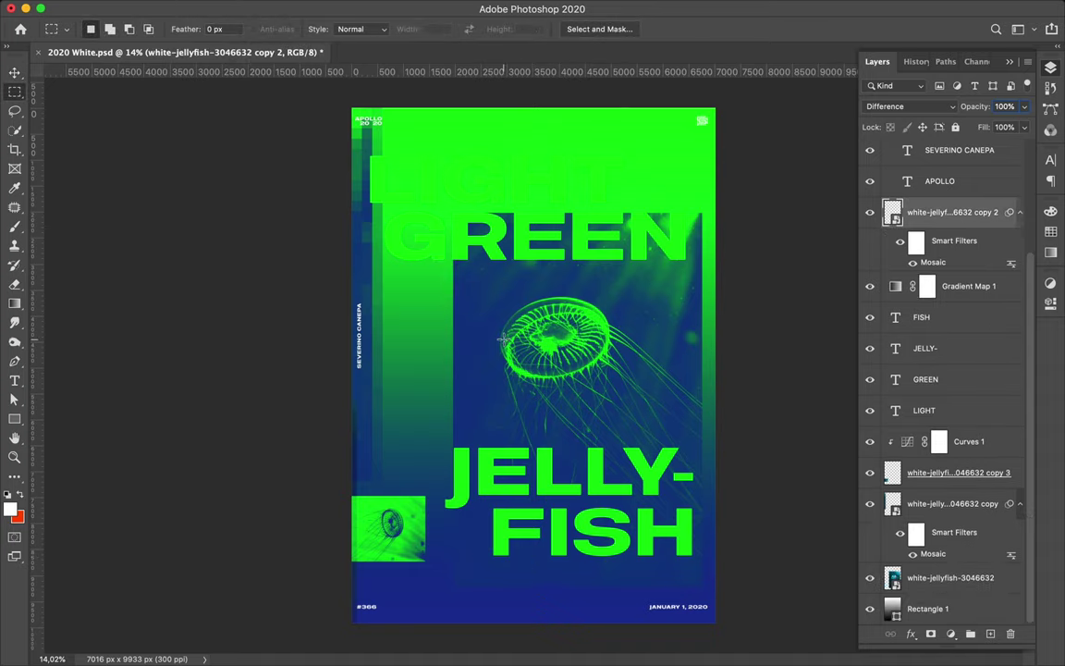
key(v)
Step: Duplicate the small jellyfish square to the top-right corner, rotate it, and nudge it into place
drag(401, 527, 690, 142)
key(ctrl+z)
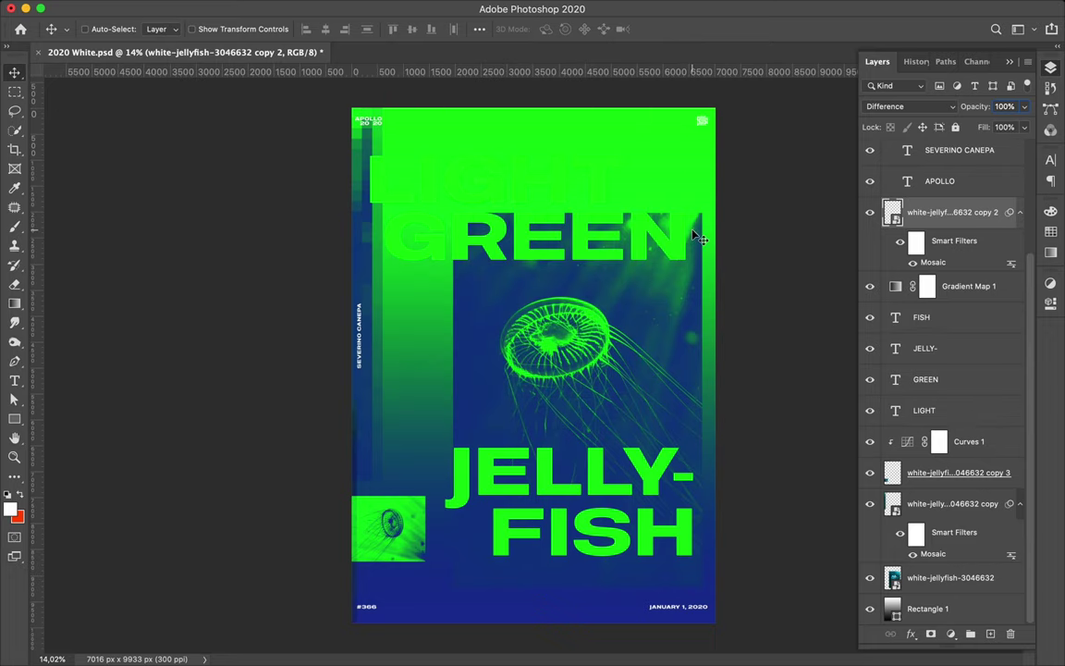
click(958, 472)
mouse_move(388, 527)
mouse_down()
mouse_move(695, 199)
mouse_move(705, 124)
mouse_up()
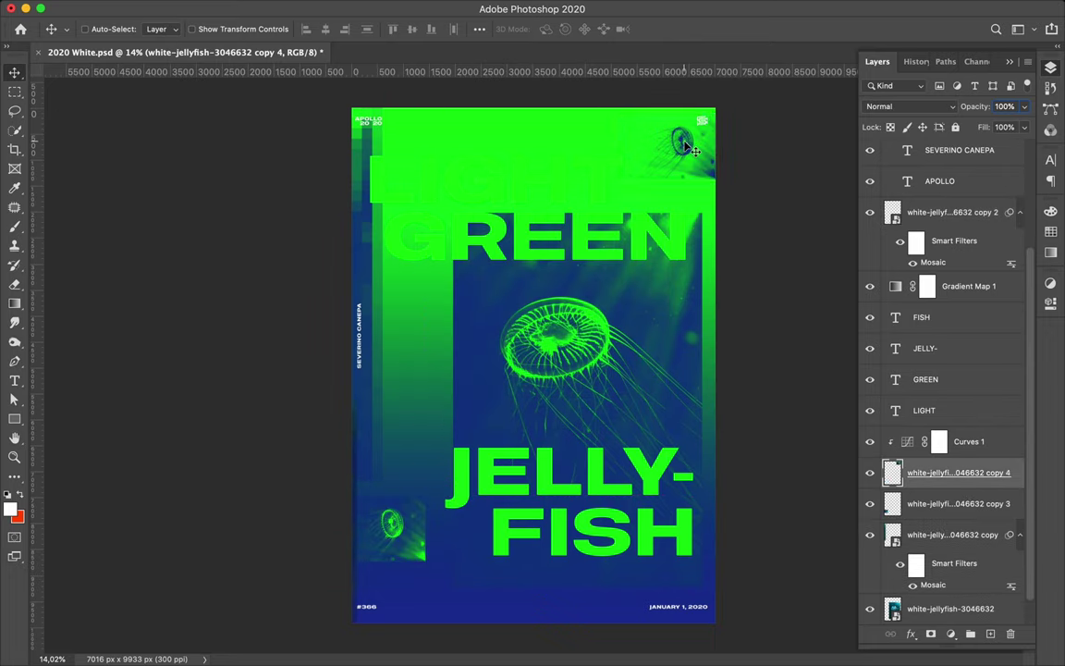
key(ctrl+t)
mouse_move(620, 132)
mouse_down()
mouse_move(615, 263)
mouse_move(558, 226)
mouse_up()
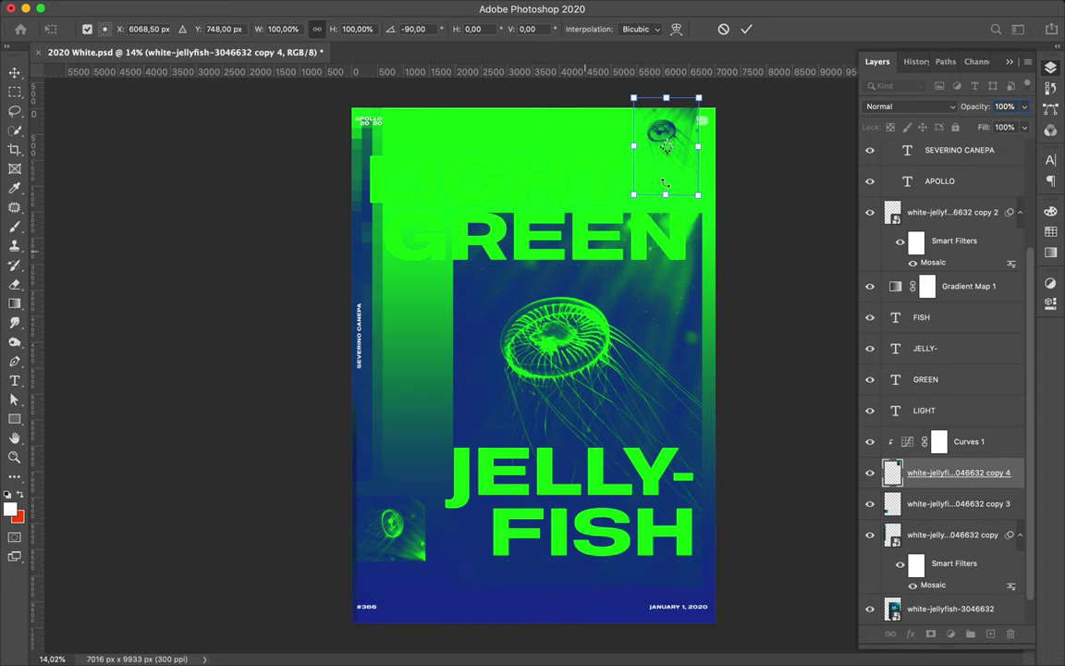
key(Return)
drag(662, 130, 681, 142)
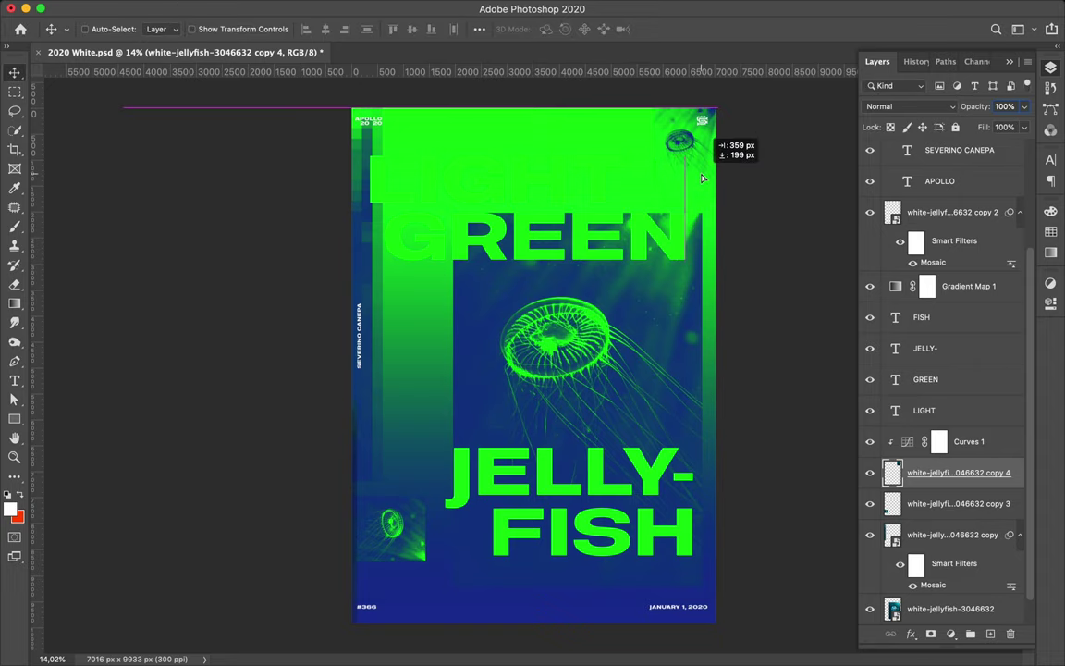
Step: Delete the Mosaic jellyfish copy and copy 2 layers
ctrl+click(356, 389)
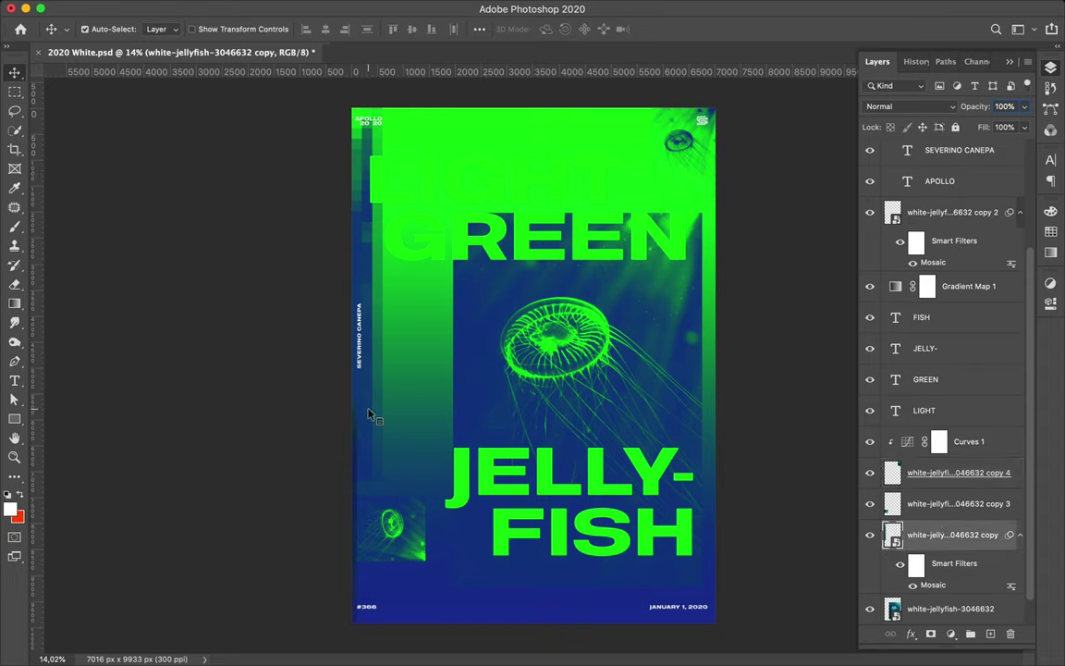
key(BackSpace)
ctrl+click(360, 438)
key(BackSpace)
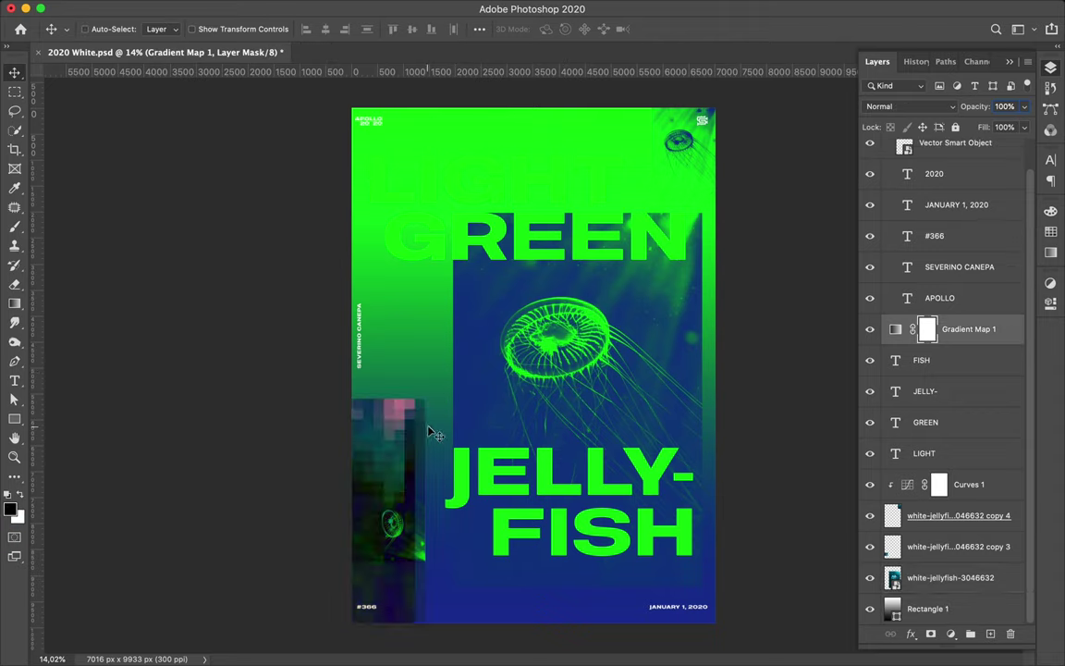
Step: Nudge the base jellyfish left, duplicate Curves 1, and merge copy 4 into it
ctrl+click(341, 298)
mouse_move(341, 298)
mouse_down()
mouse_move(263, 288)
mouse_move(411, 282)
mouse_up()
key(shift+Left)
key(shift+Left)
key(shift+Left)
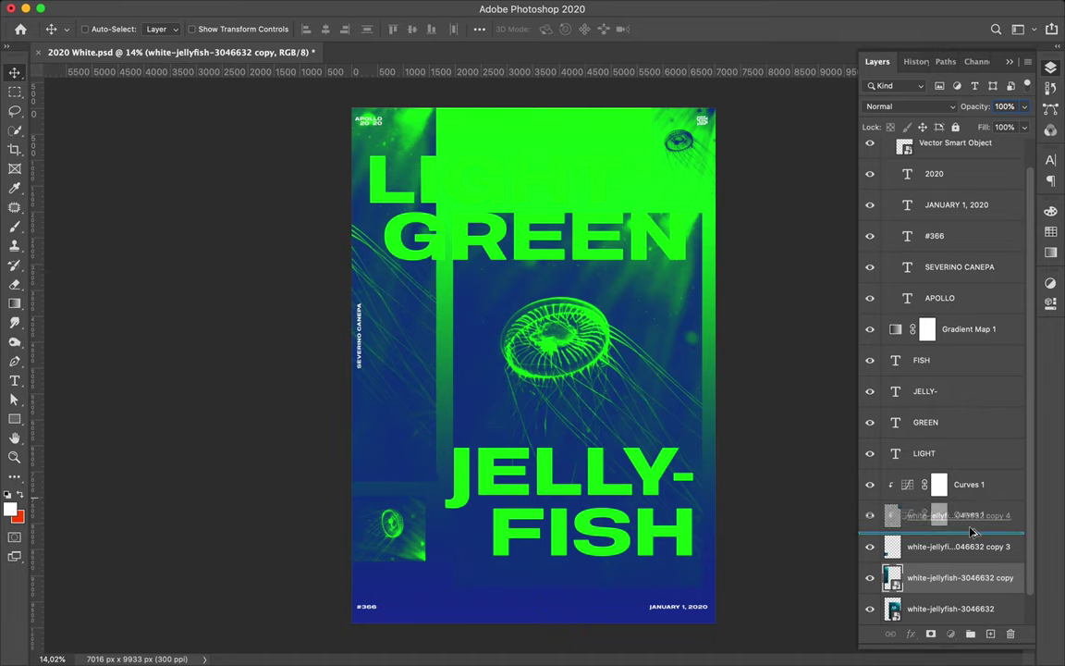
drag(962, 483, 973, 525)
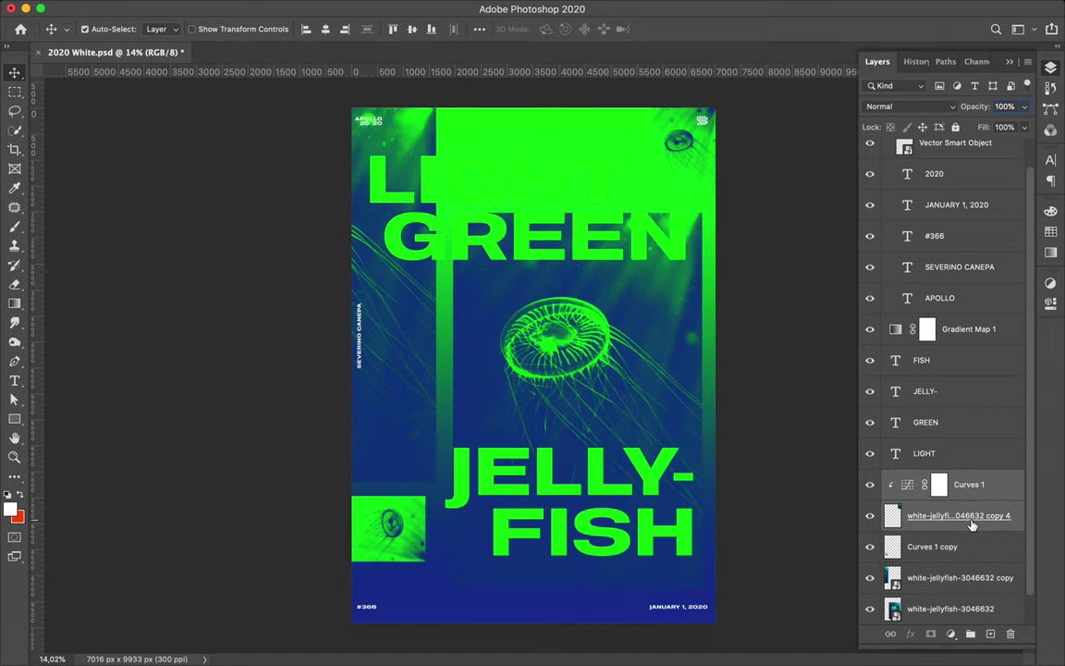
key(ctrl+e)
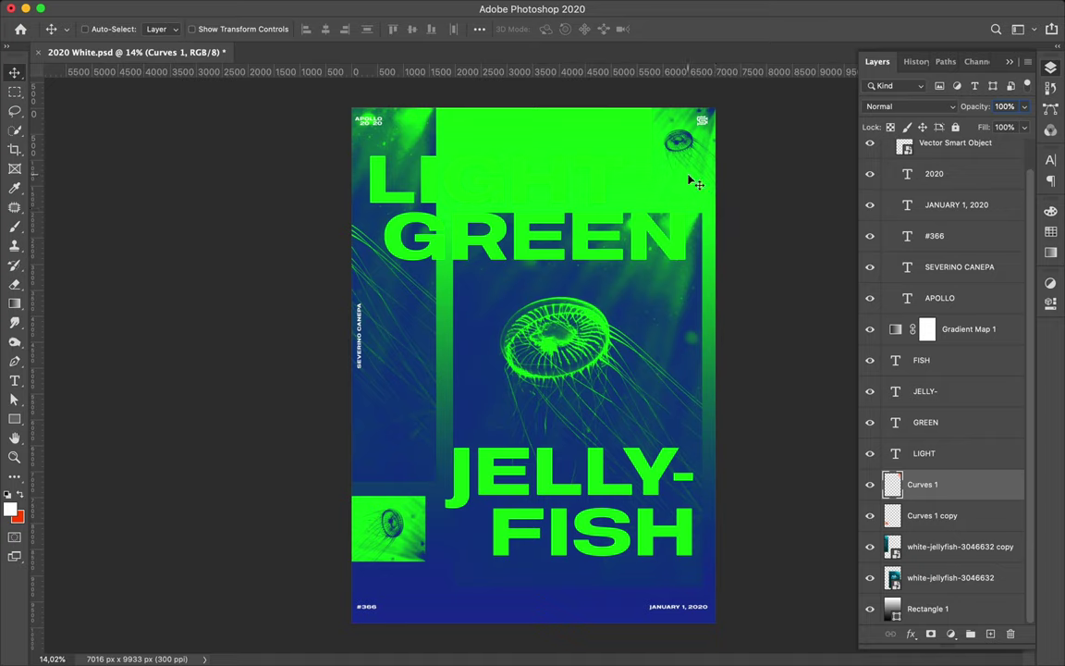